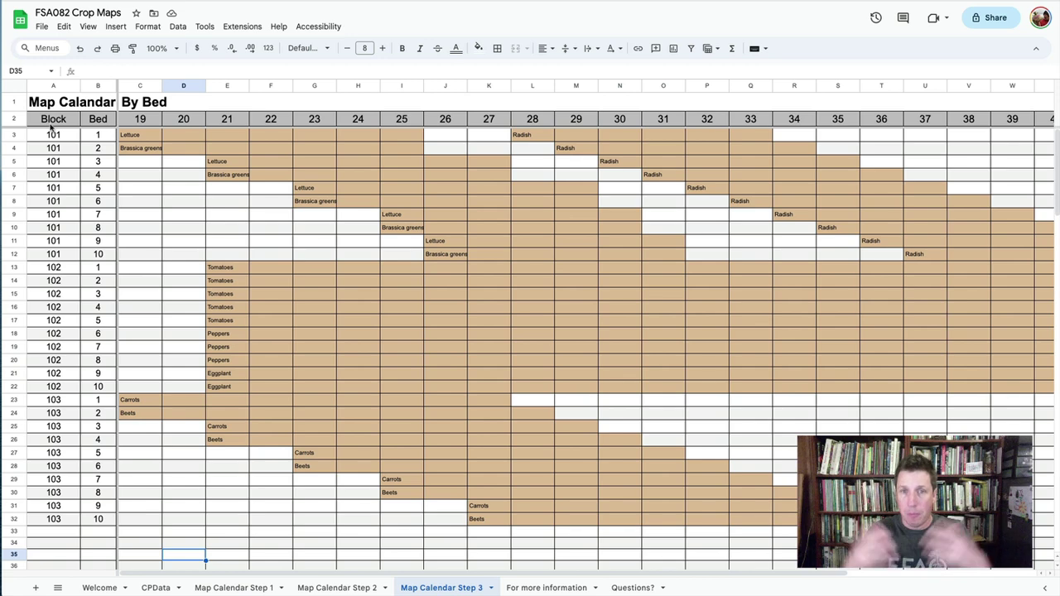
Step: Examine the finished Map Calendar Step 3 bed map, including the lettuce and radish week spans for block 101, bed 1
{"action": "scroll", "coordinate": [614, 190], "scroll_direction": "right", "scroll_amount": 3}
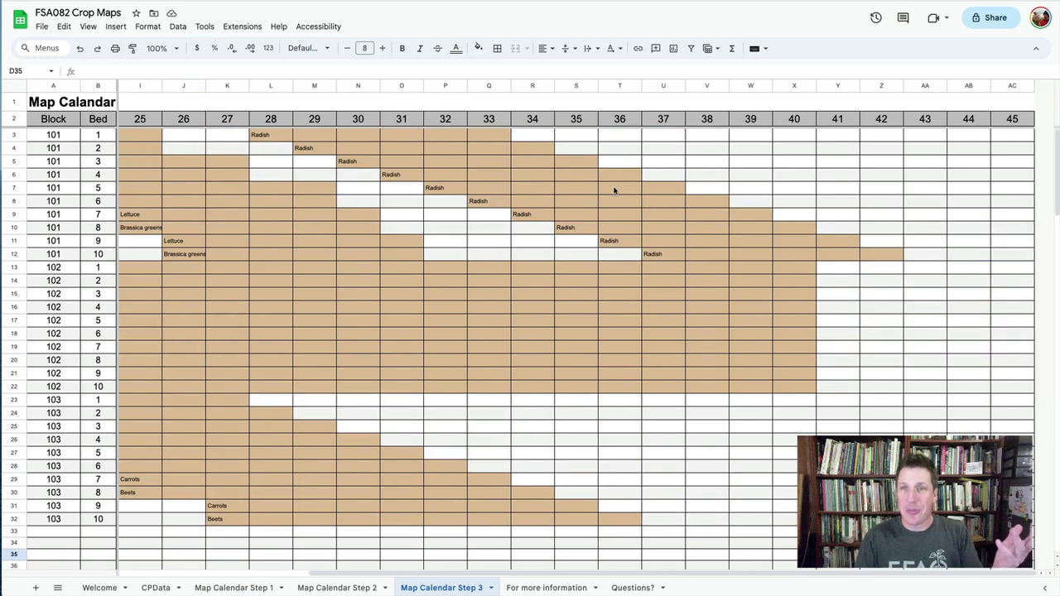
{"action": "scroll", "coordinate": [613, 195], "scroll_direction": "left", "scroll_amount": 3}
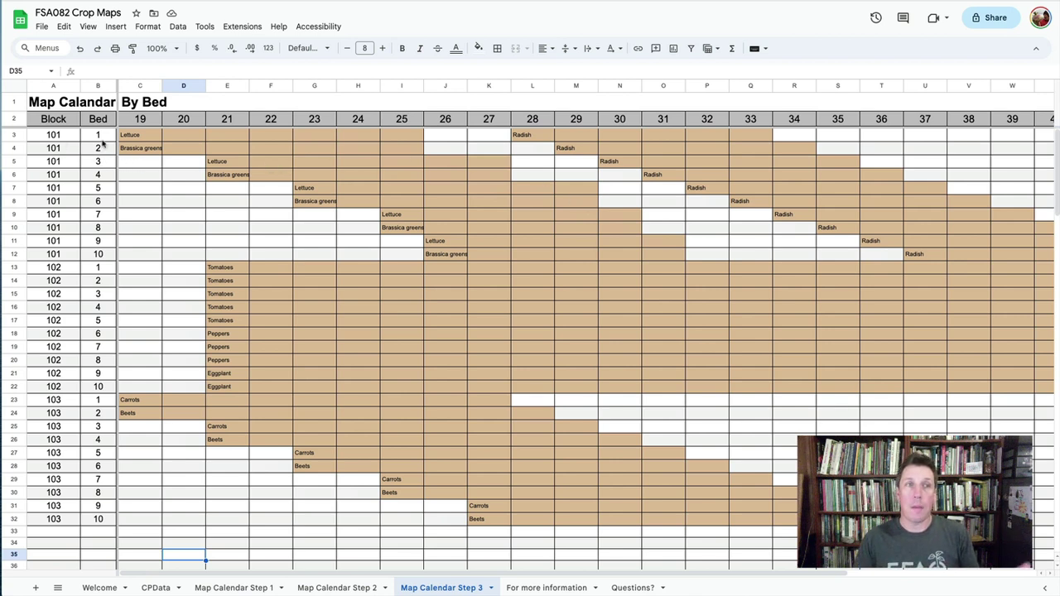
{"action": "left_click_drag", "start_coordinate": [133, 139], "coordinate": [409, 141]}
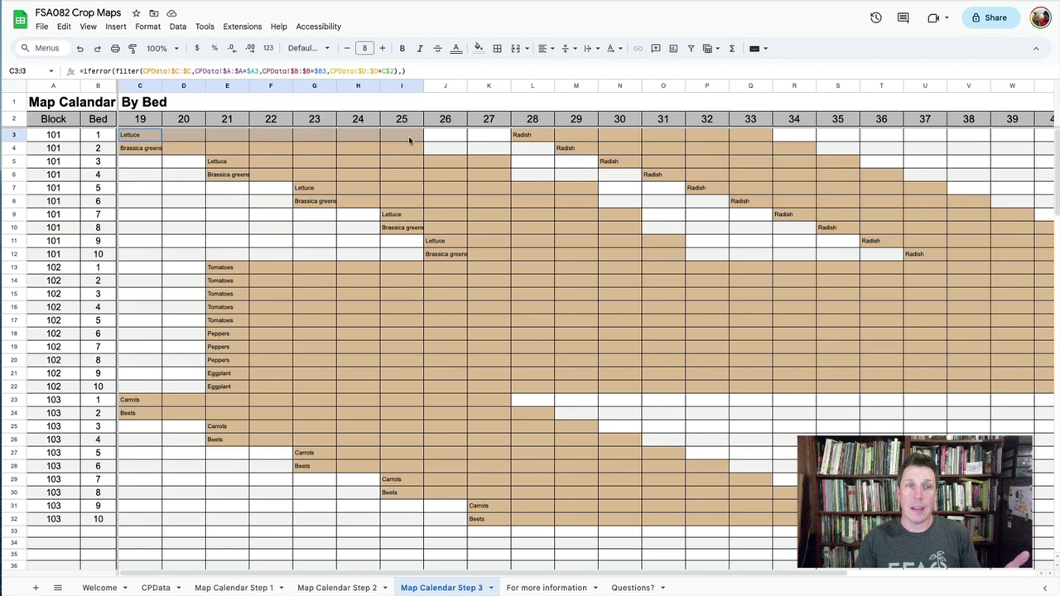
{"action": "left_click_drag", "start_coordinate": [542, 137], "coordinate": [768, 139]}
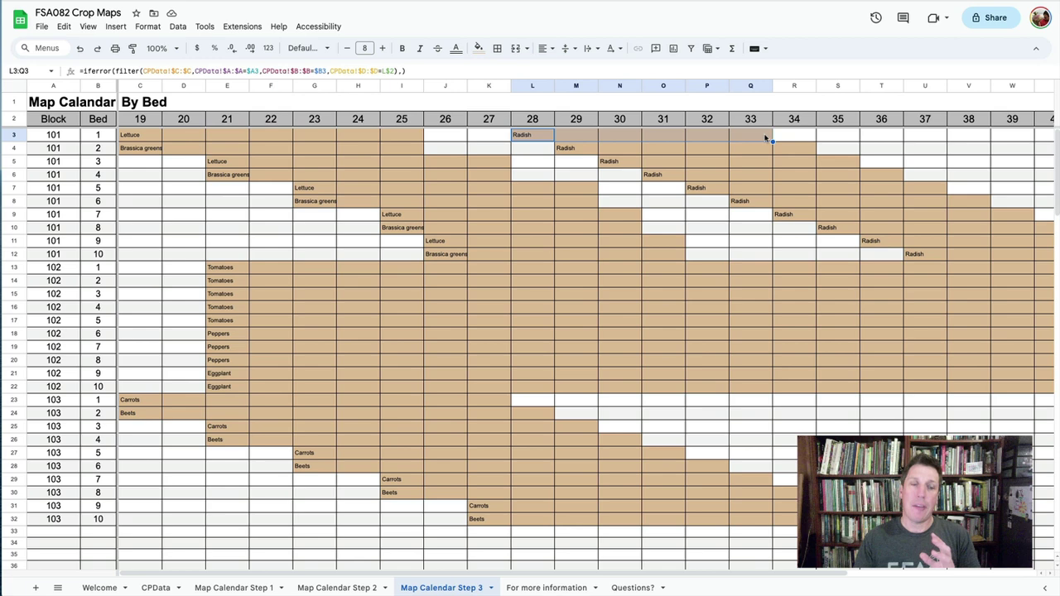
Step: Review the Crop, First Plant Week and Last Harvest Week columns in the CPData sheet
{"action": "left_click", "coordinate": [155, 587]}
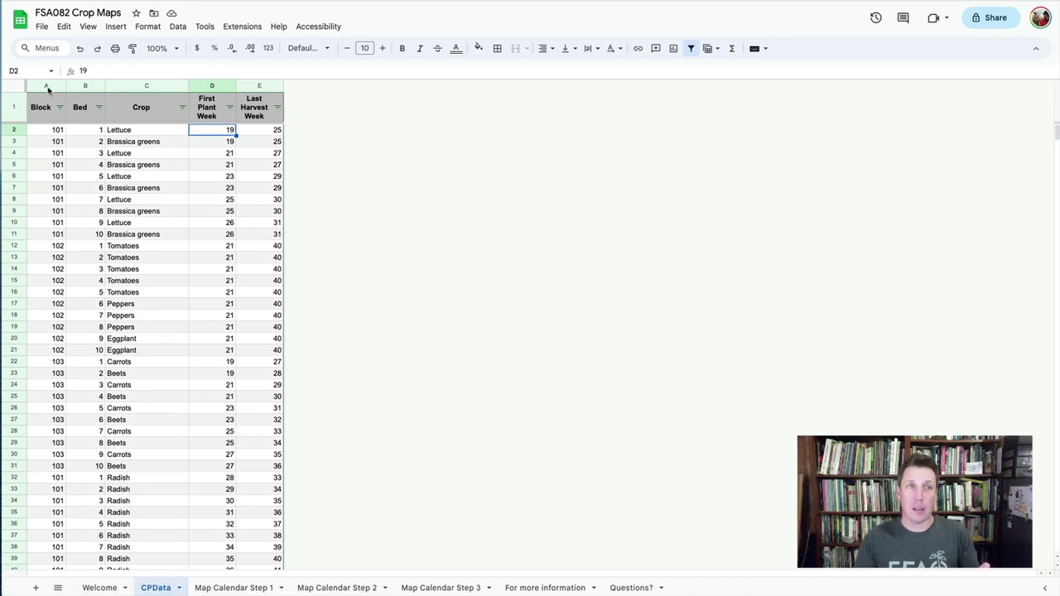
{"action": "left_click", "coordinate": [130, 87]}
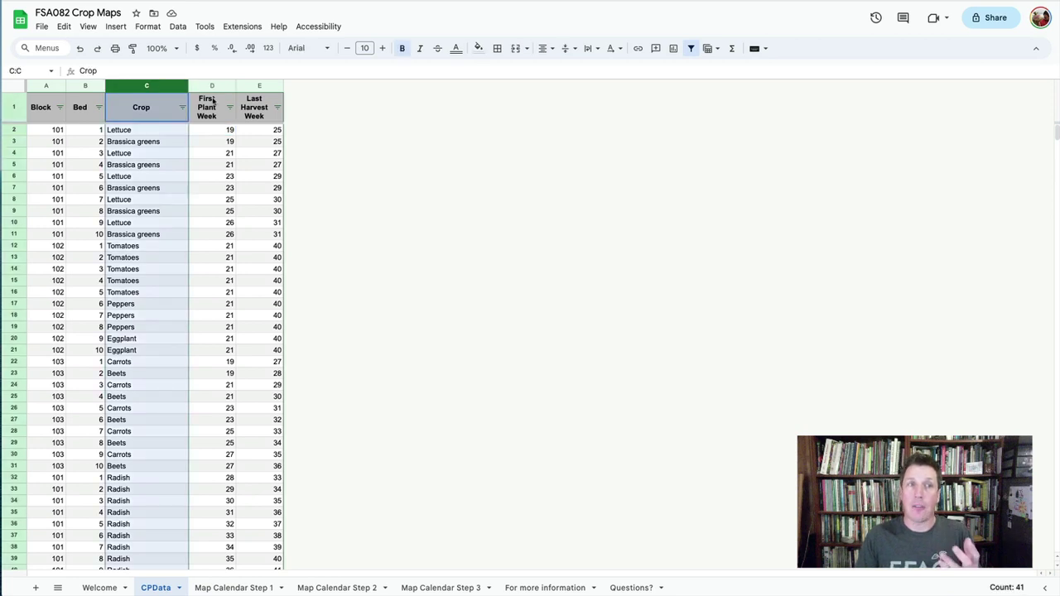
{"action": "left_click", "coordinate": [213, 101]}
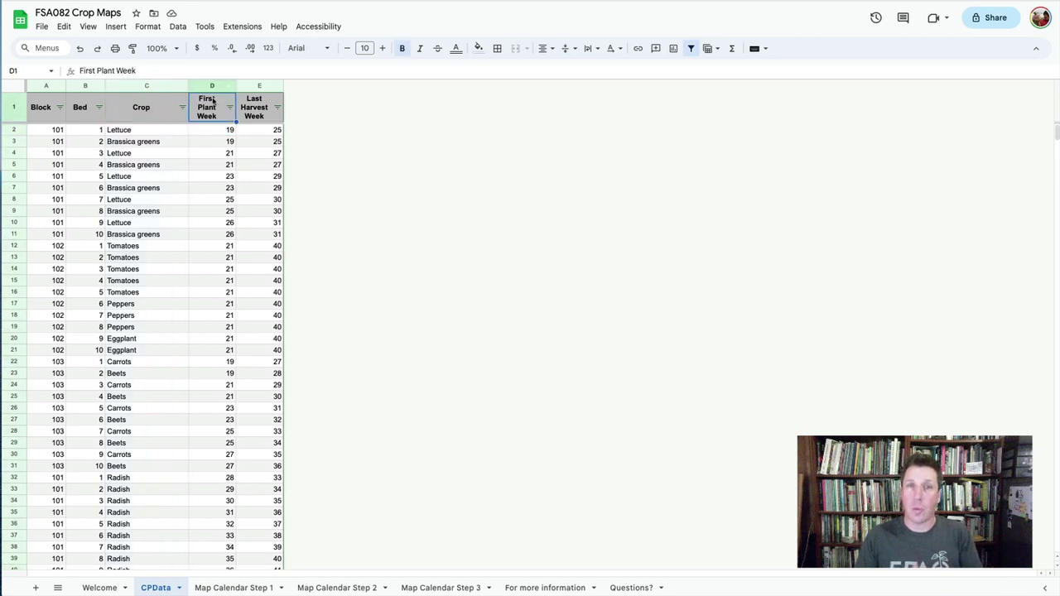
{"action": "left_click", "coordinate": [265, 104]}
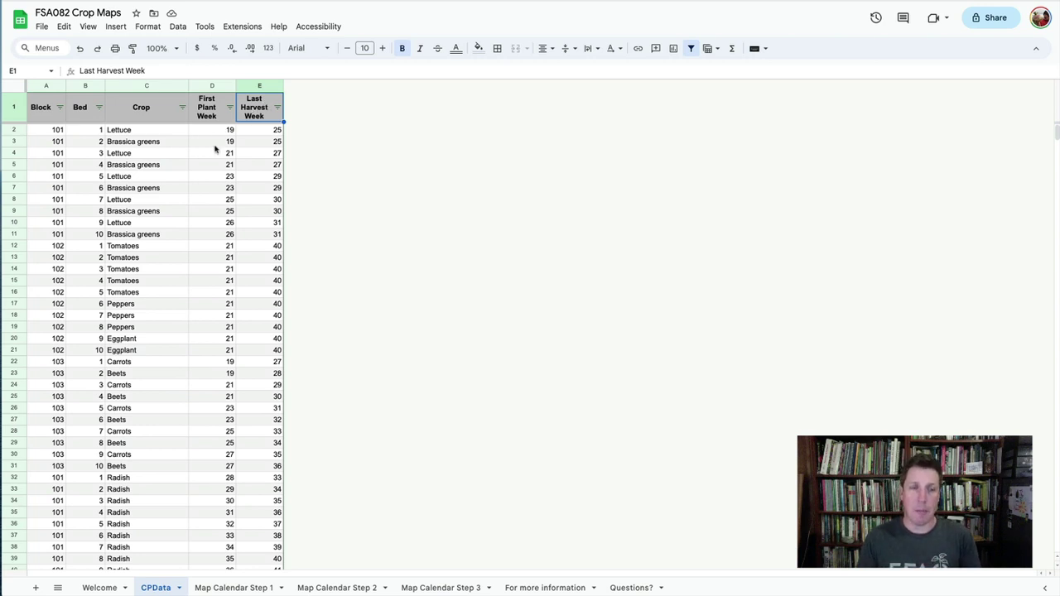
Step: Clear the lettuce cell E5 for block 101, bed 3, week 21 in the Map Calendar Step 1 sheet
{"action": "left_click", "coordinate": [236, 588]}
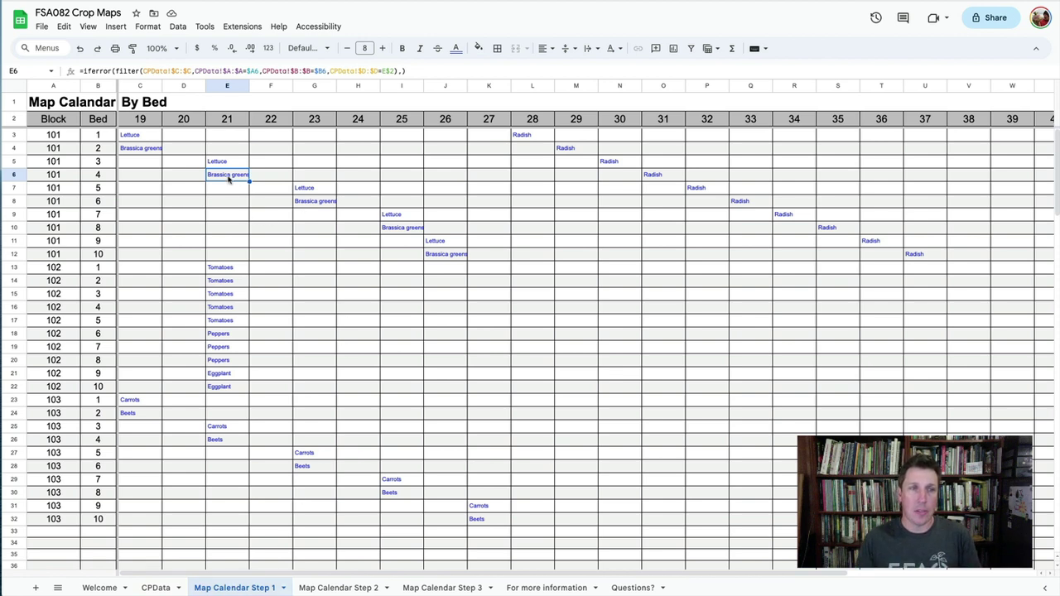
{"action": "left_click", "coordinate": [58, 163]}
{"action": "left_click", "coordinate": [107, 164]}
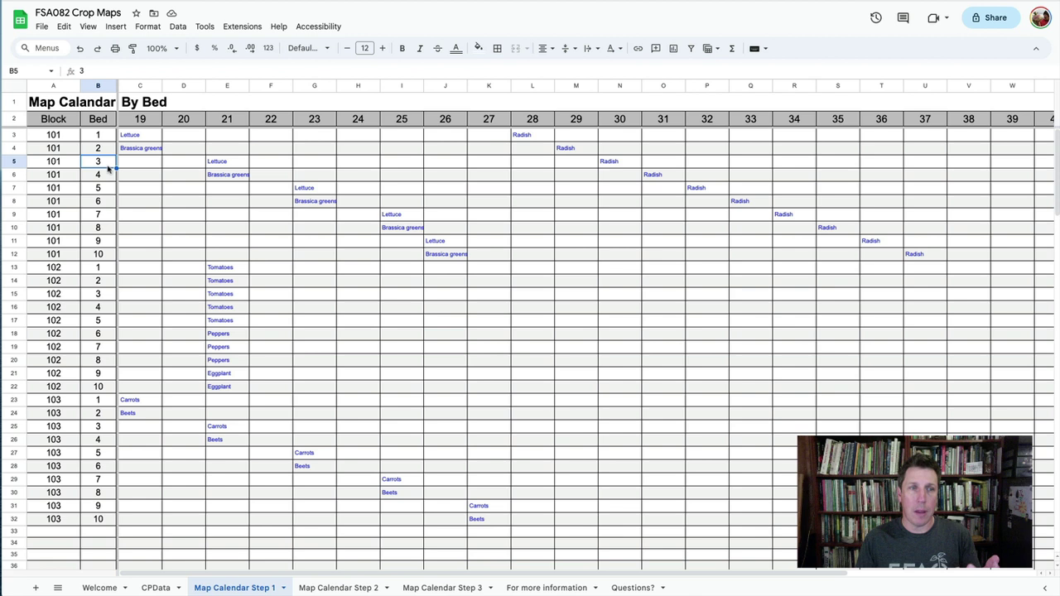
{"action": "left_click", "coordinate": [227, 121]}
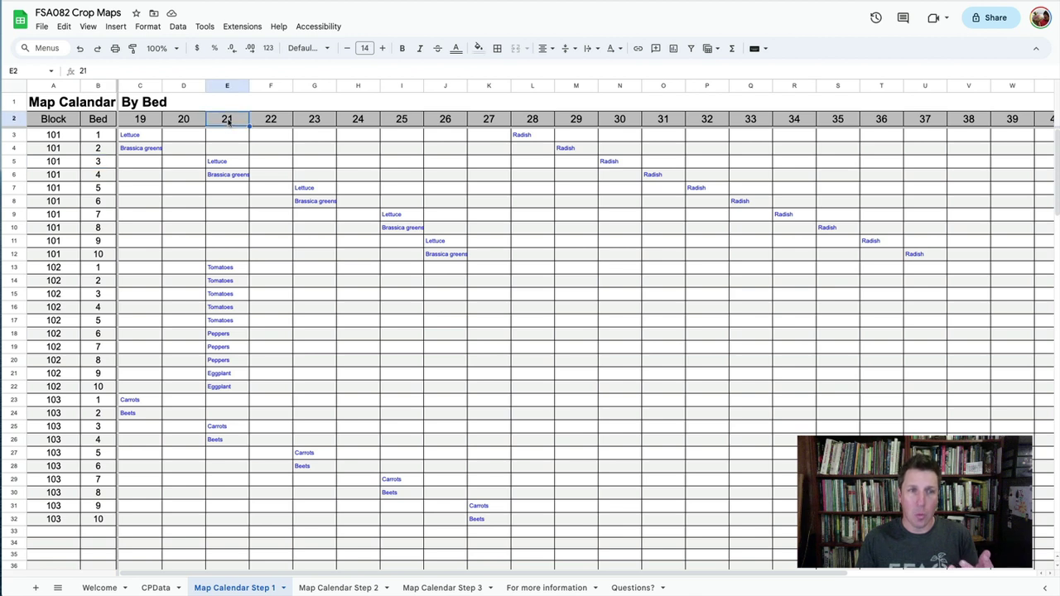
{"action": "left_click", "coordinate": [222, 163]}
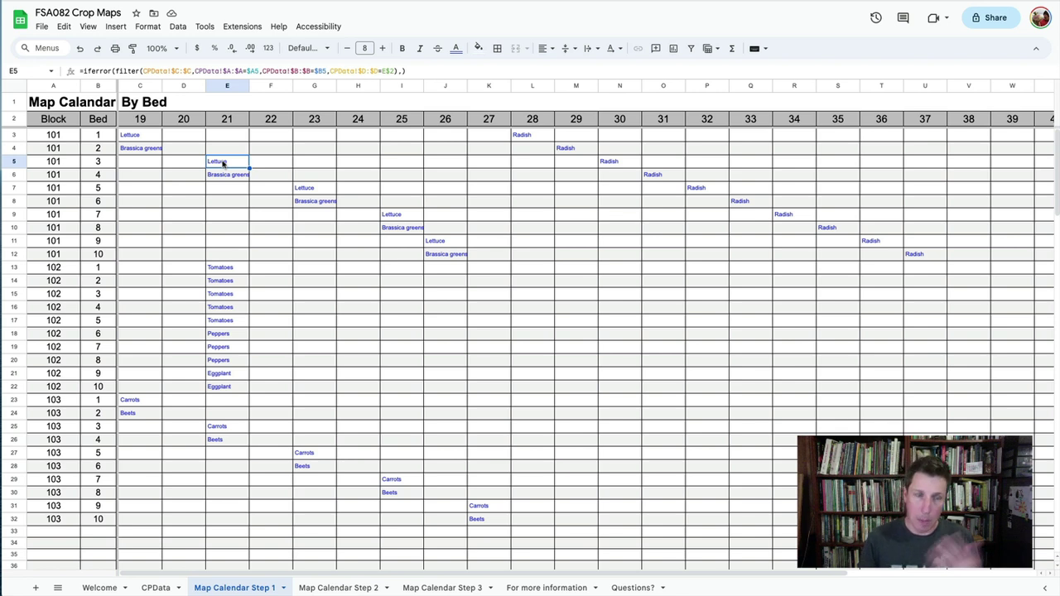
{"action": "key", "text": "Delete"}
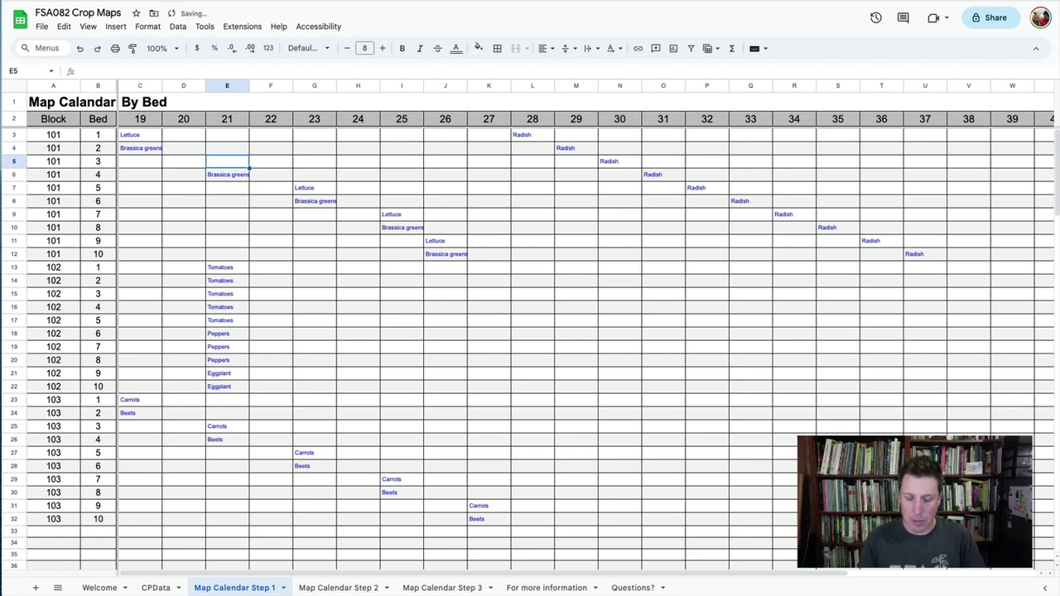
Step: Start a FILTER formula in cell E5 with the crop column CPData!C:C as its range
{"action": "scroll", "coordinate": [342, 202], "scroll_direction": "up", "scroll_amount": 3}
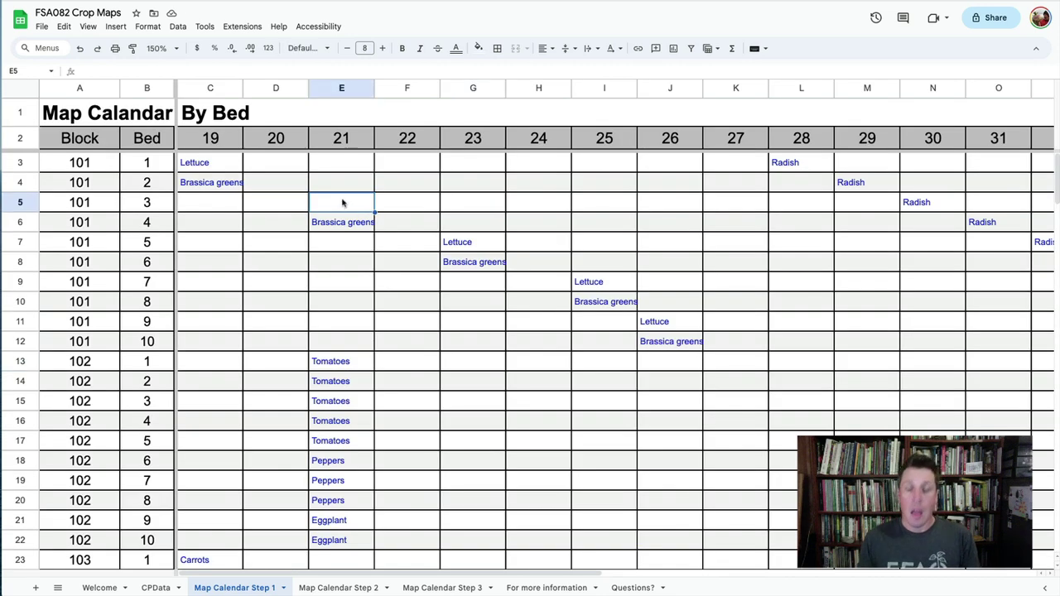
{"action": "type", "text": "=filter"}
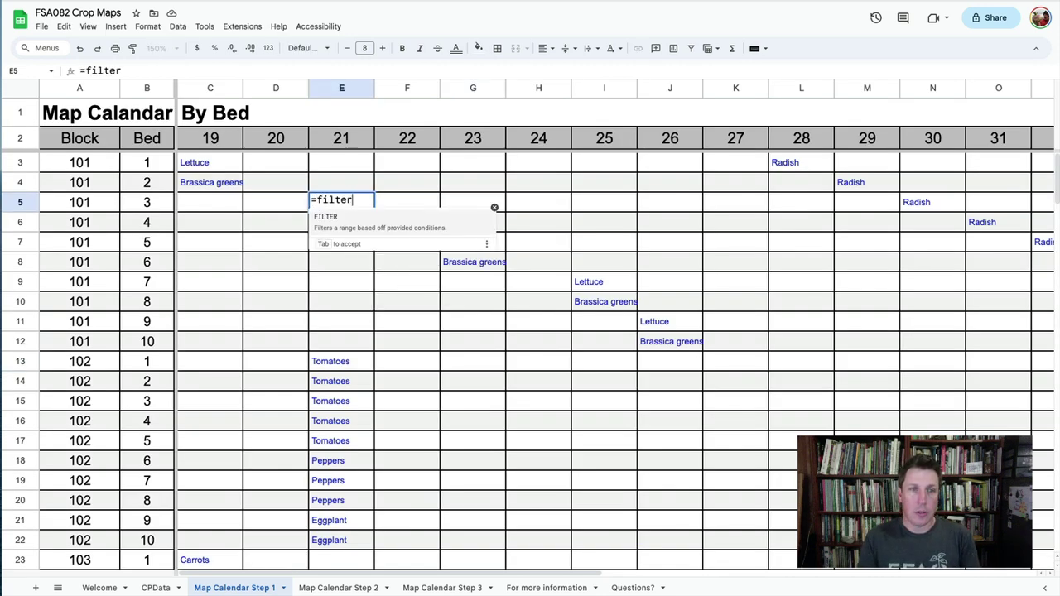
{"action": "type", "text": "("}
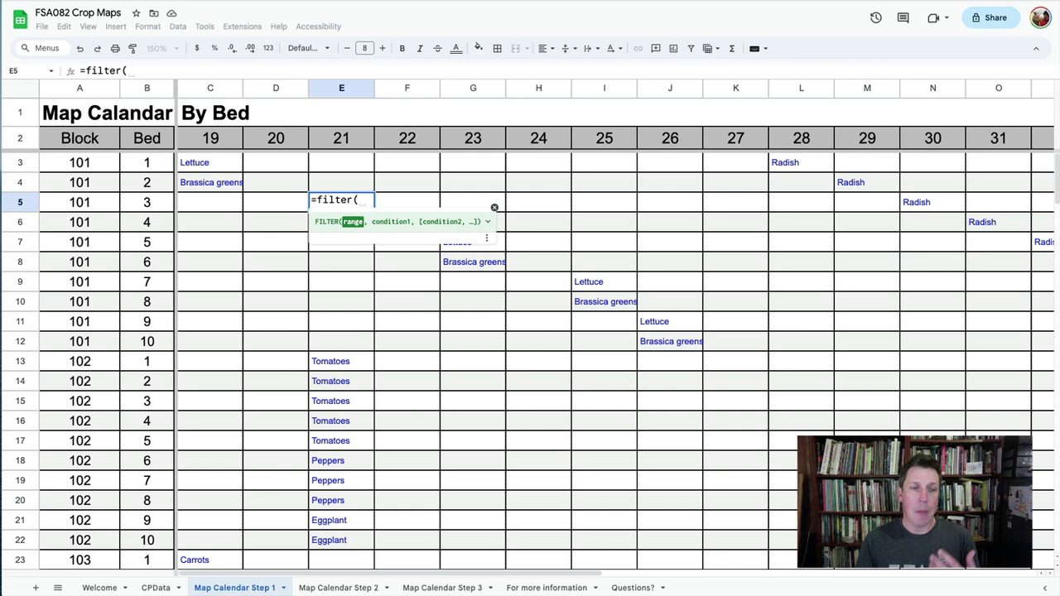
{"action": "left_click", "coordinate": [156, 588]}
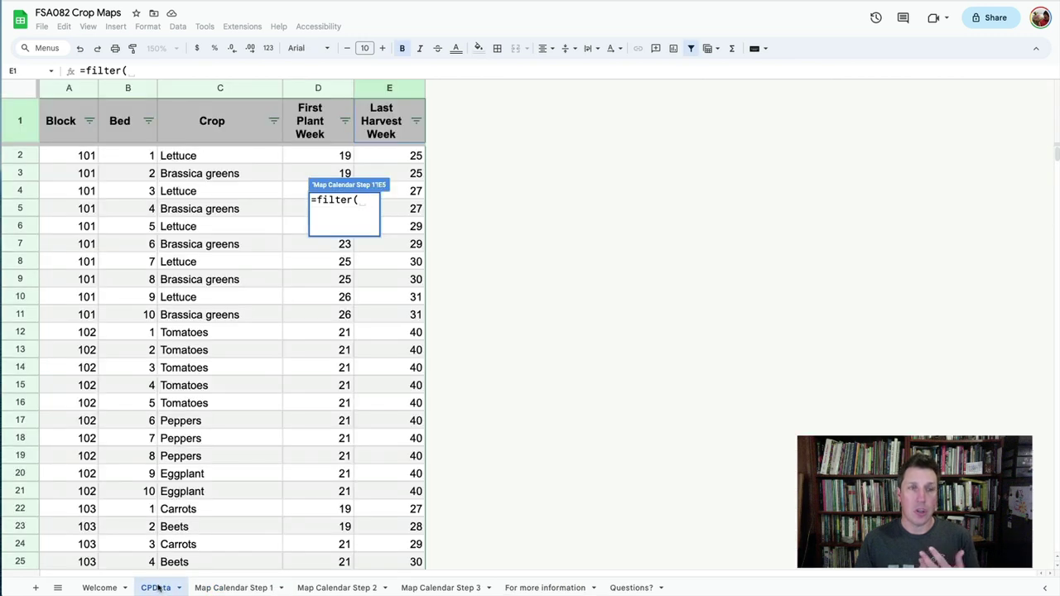
{"action": "left_click", "coordinate": [222, 89]}
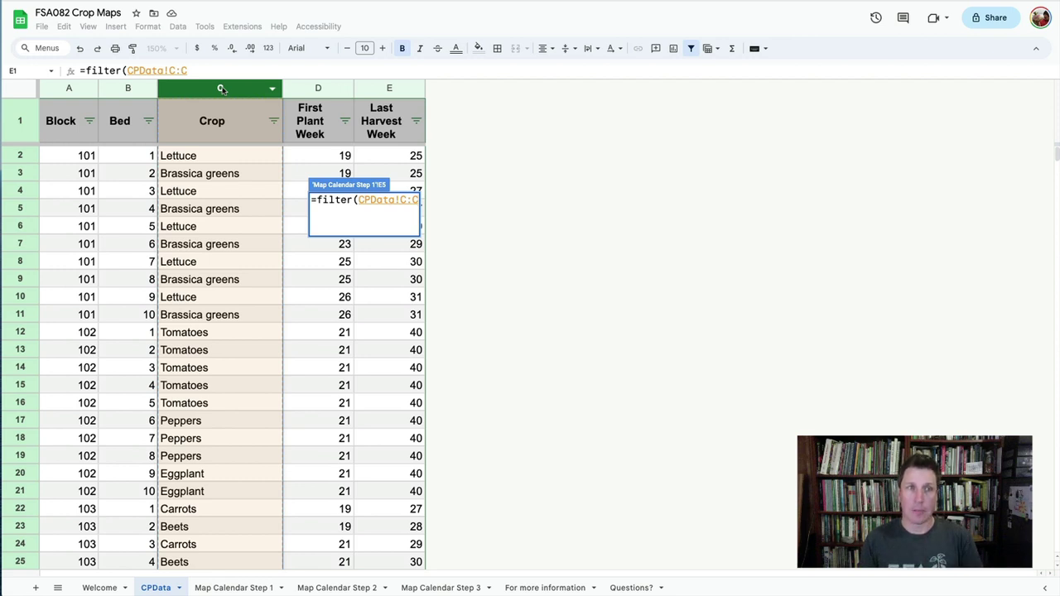
{"action": "type", "text": ","}
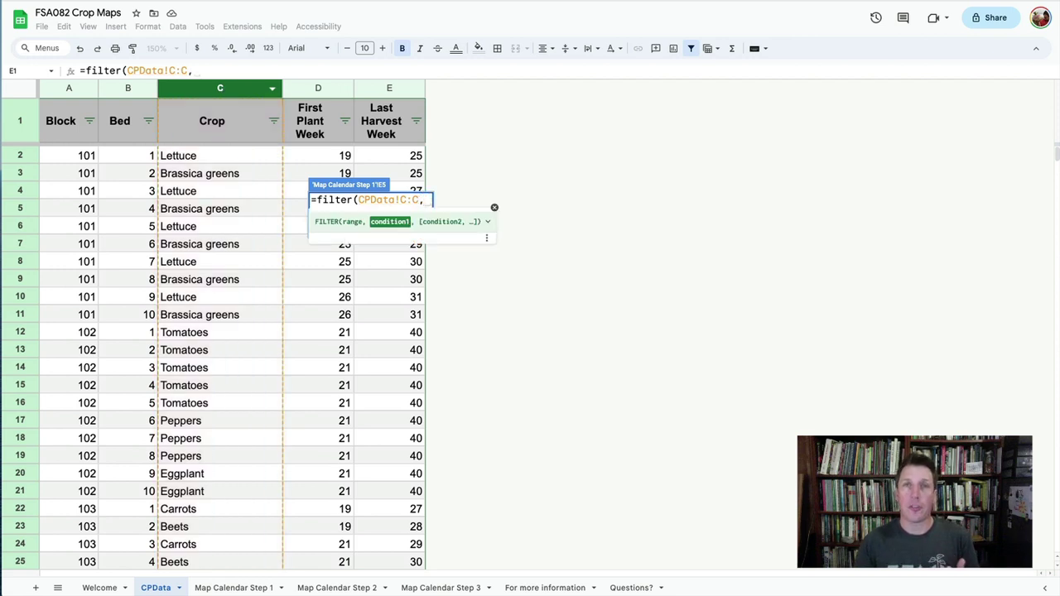
Step: Add the block condition CPData!A:A=A5 to the FILTER formula, referencing the block cell on Map Calendar Step 1
{"action": "left_click", "coordinate": [68, 90]}
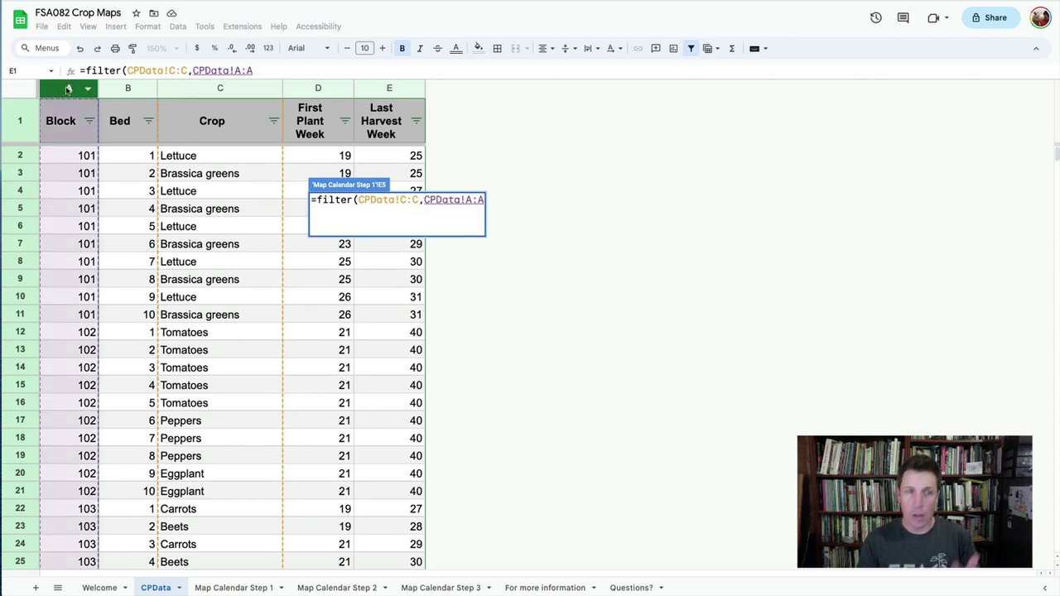
{"action": "type", "text": "="}
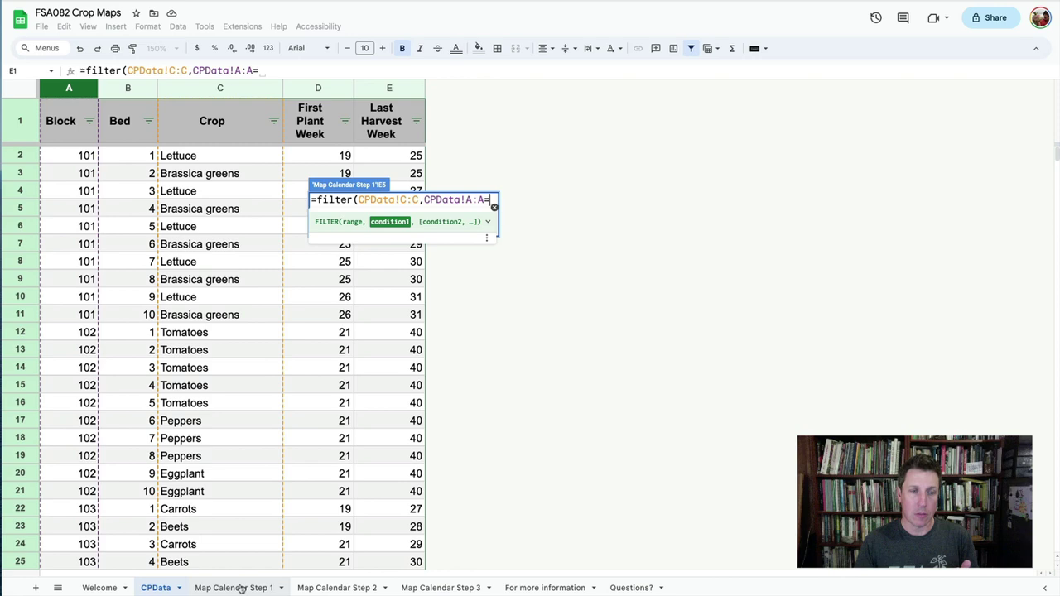
{"action": "left_click", "coordinate": [240, 588]}
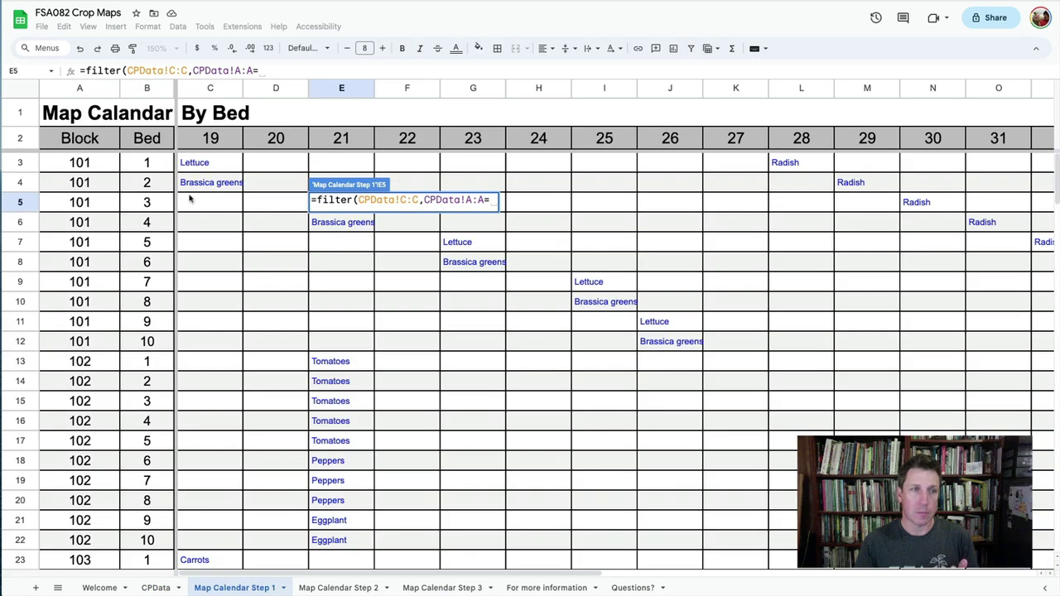
{"action": "left_click", "coordinate": [80, 202]}
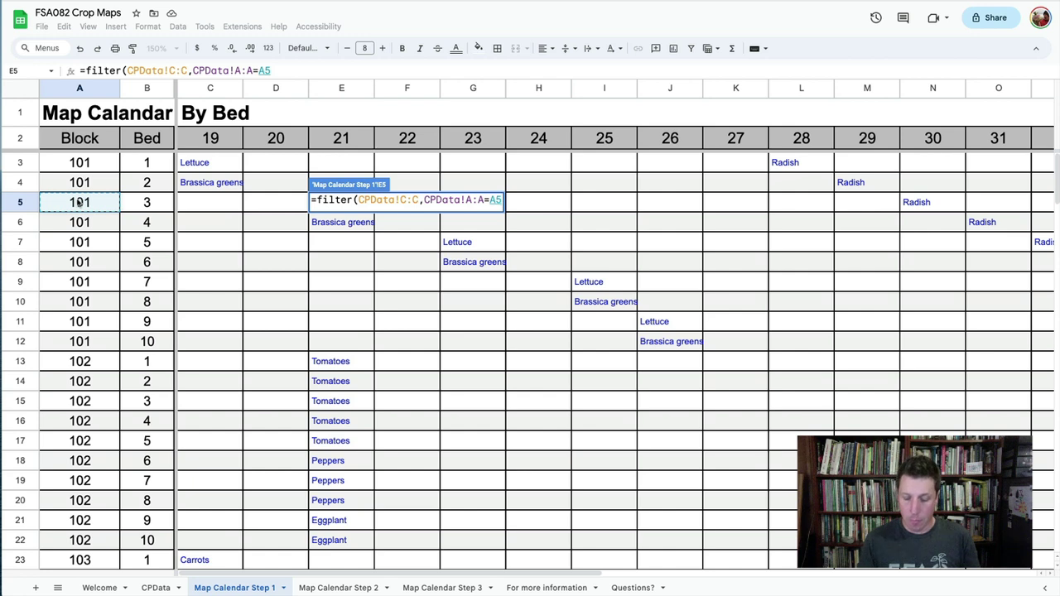
{"action": "type", "text": ","}
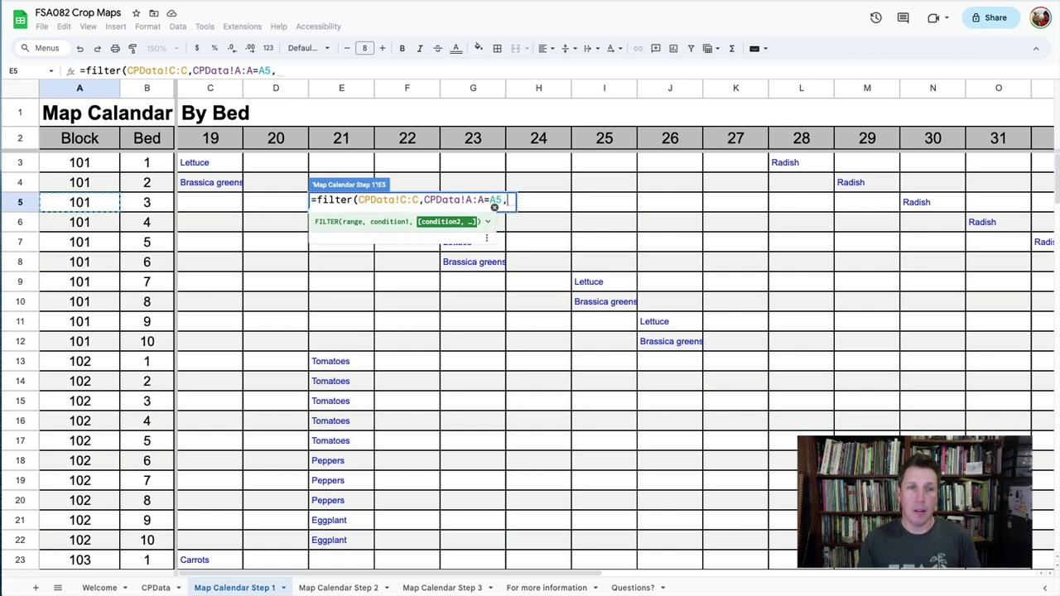
Step: Add the bed condition CPData!B:B=B5 to the FILTER formula, referencing the bed cell on Map Calendar Step 1
{"action": "left_click", "coordinate": [155, 587]}
{"action": "left_click", "coordinate": [126, 90]}
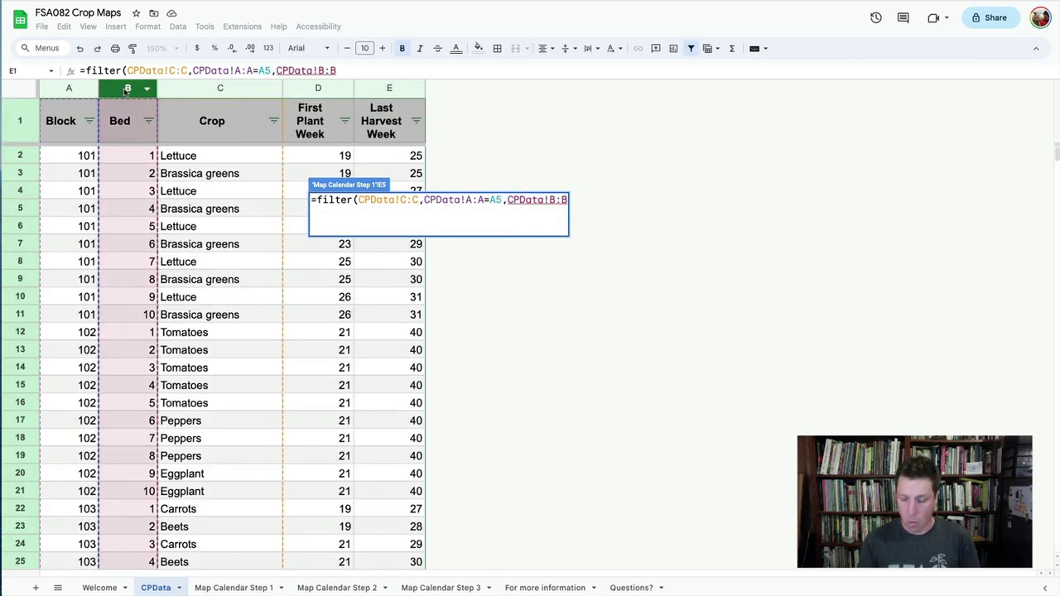
{"action": "type", "text": "="}
{"action": "left_click", "coordinate": [228, 587]}
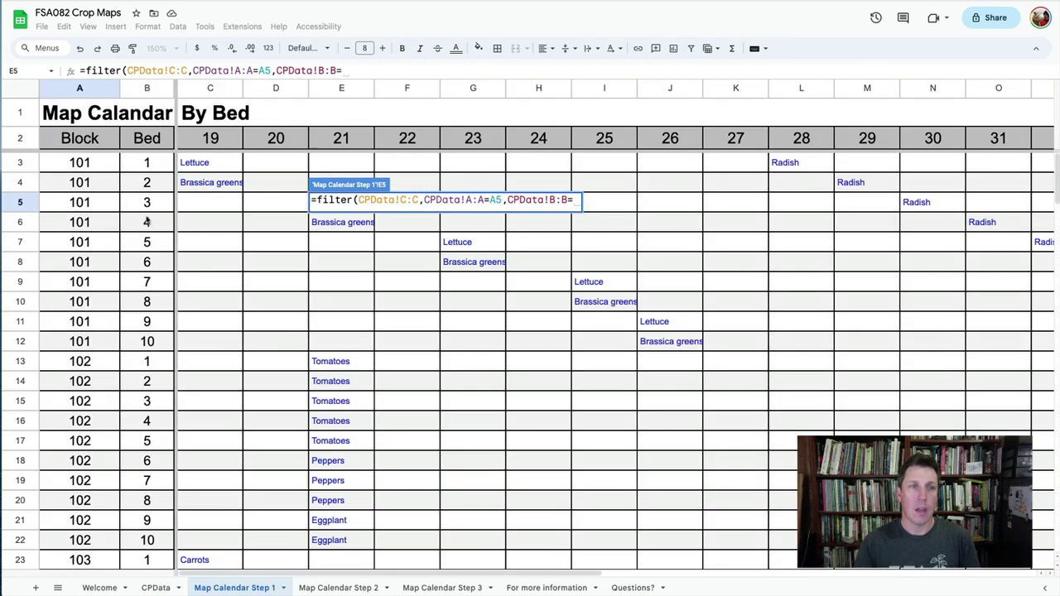
{"action": "left_click", "coordinate": [152, 206]}
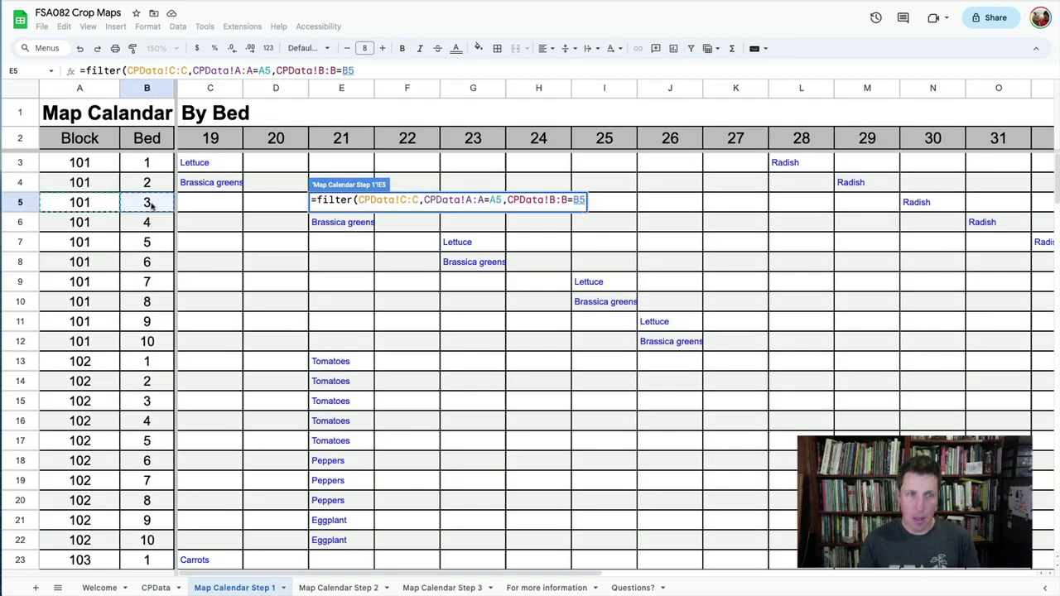
{"action": "type", "text": ","}
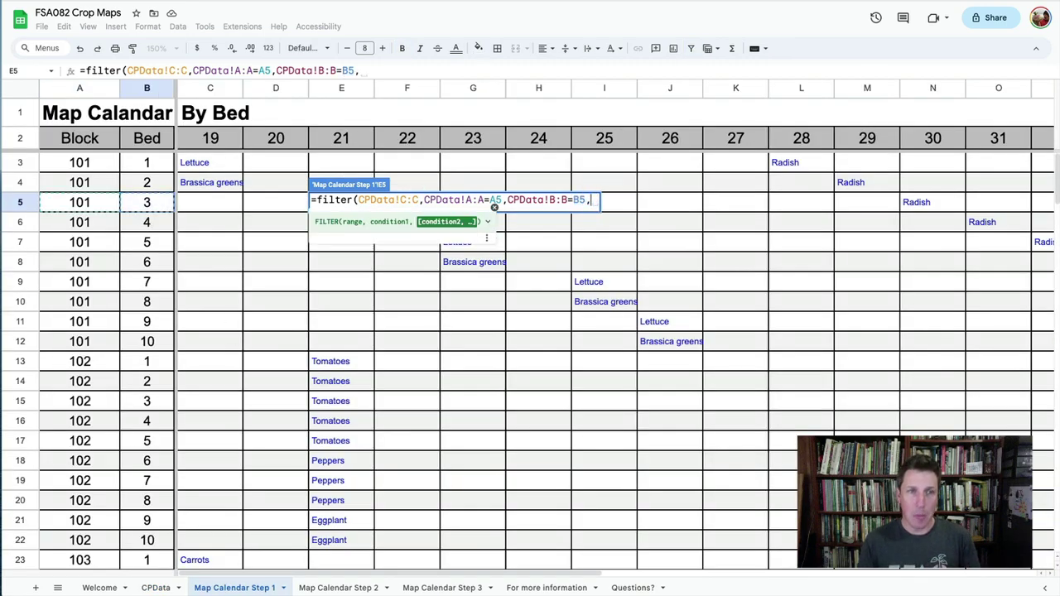
Step: Add the first plant week condition CPData!D:D=E2, then close and enter the FILTER formula
{"action": "left_click", "coordinate": [156, 587]}
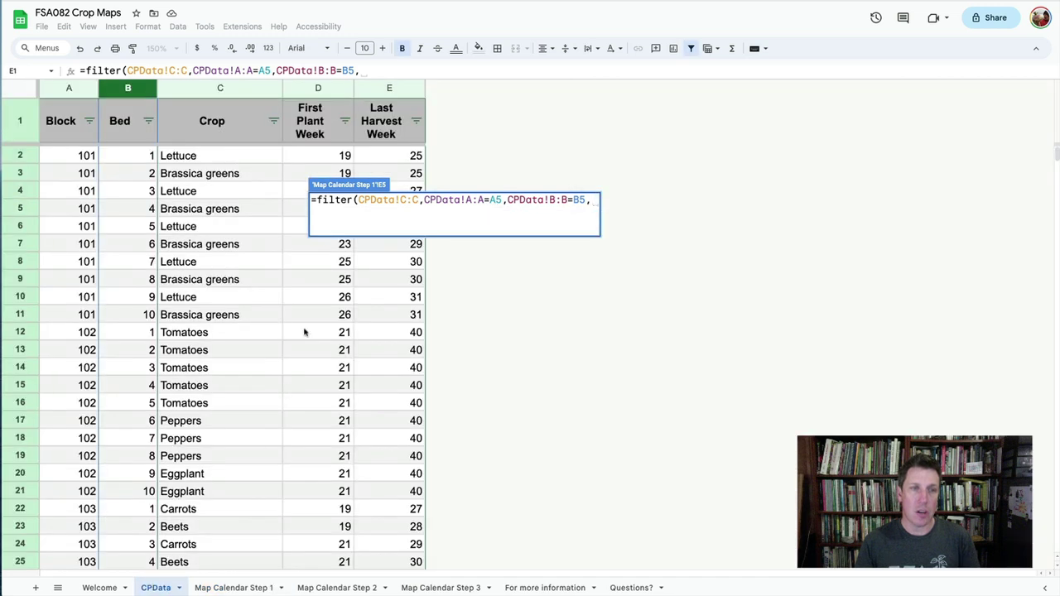
{"action": "left_click", "coordinate": [317, 88]}
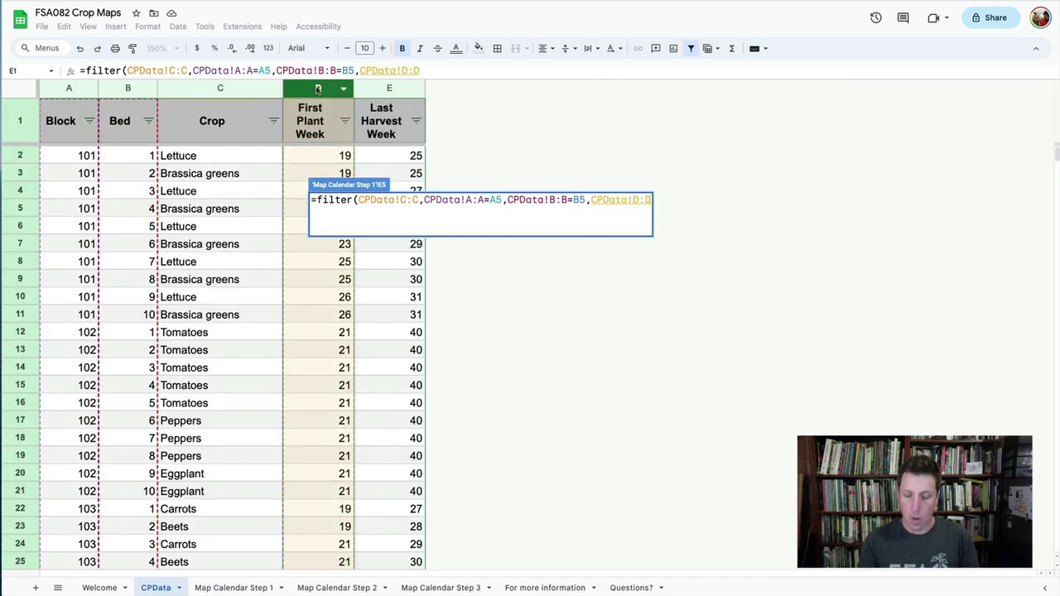
{"action": "type", "text": "="}
{"action": "left_click", "coordinate": [240, 587]}
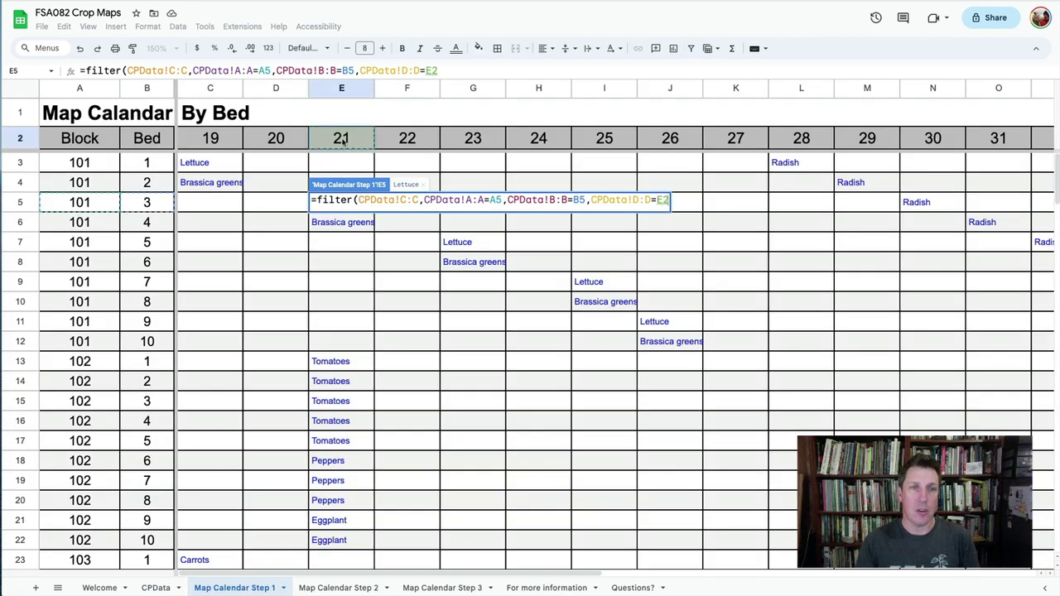
{"action": "type", "text": ")"}
{"action": "key", "text": "Return"}
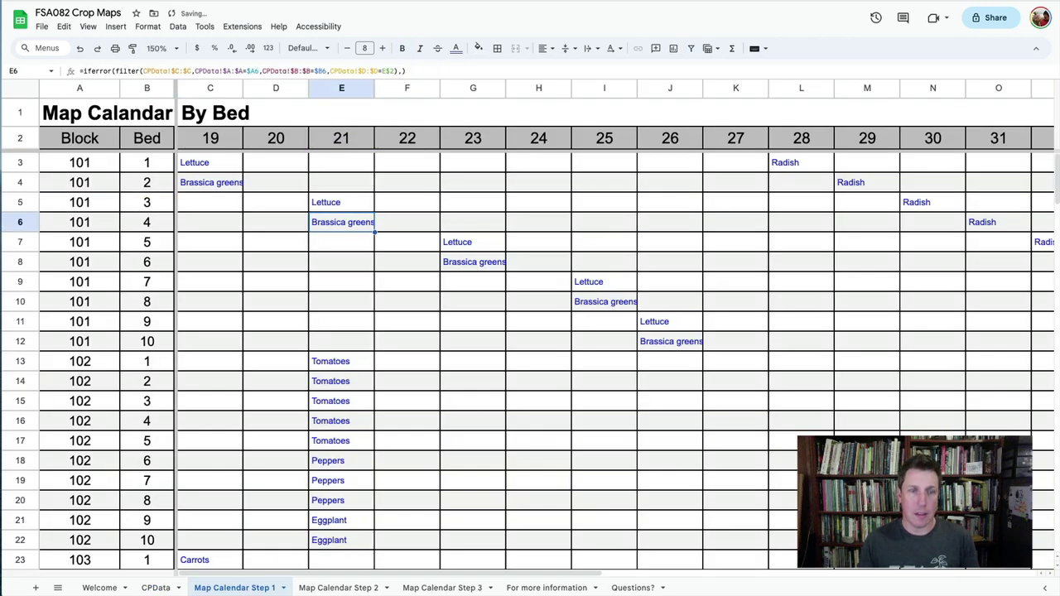
Step: Check the formula result in E5 against the CPData record for block 101, bed 3 and its first plant week
{"action": "left_click", "coordinate": [341, 202]}
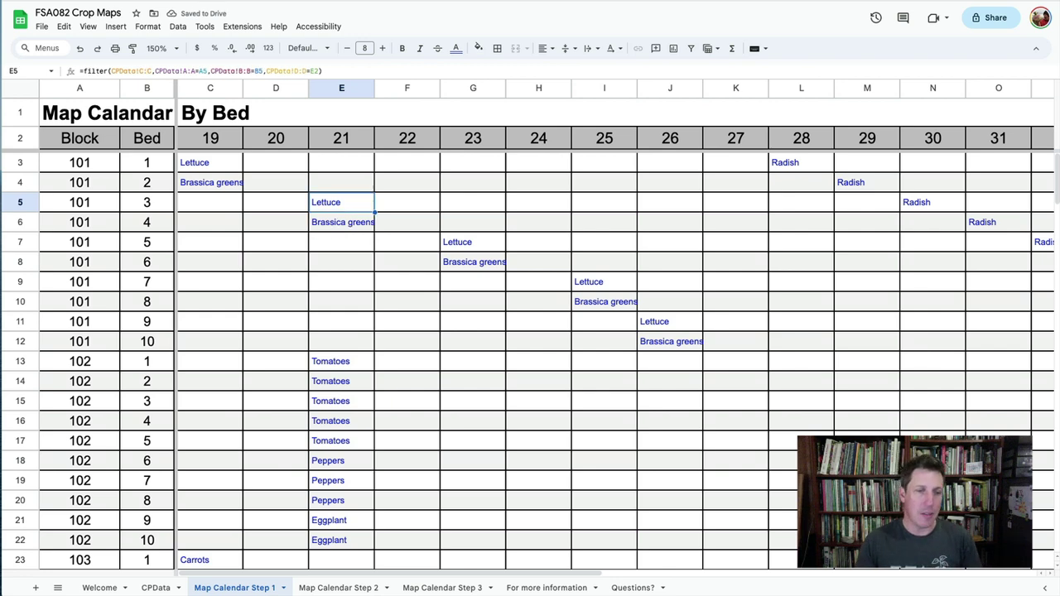
{"action": "left_click", "coordinate": [155, 587]}
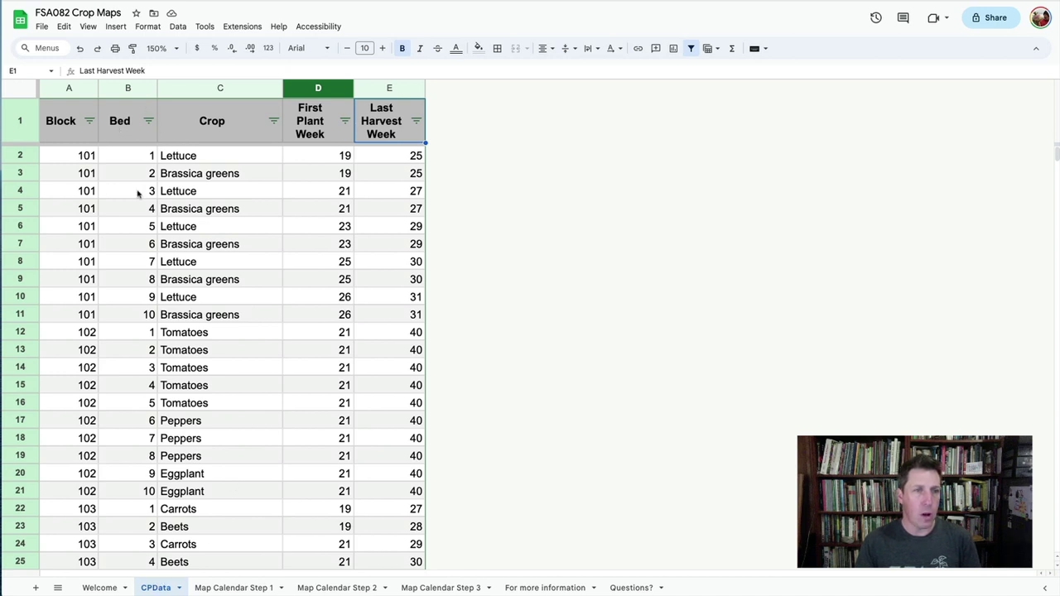
{"action": "left_click", "coordinate": [336, 191]}
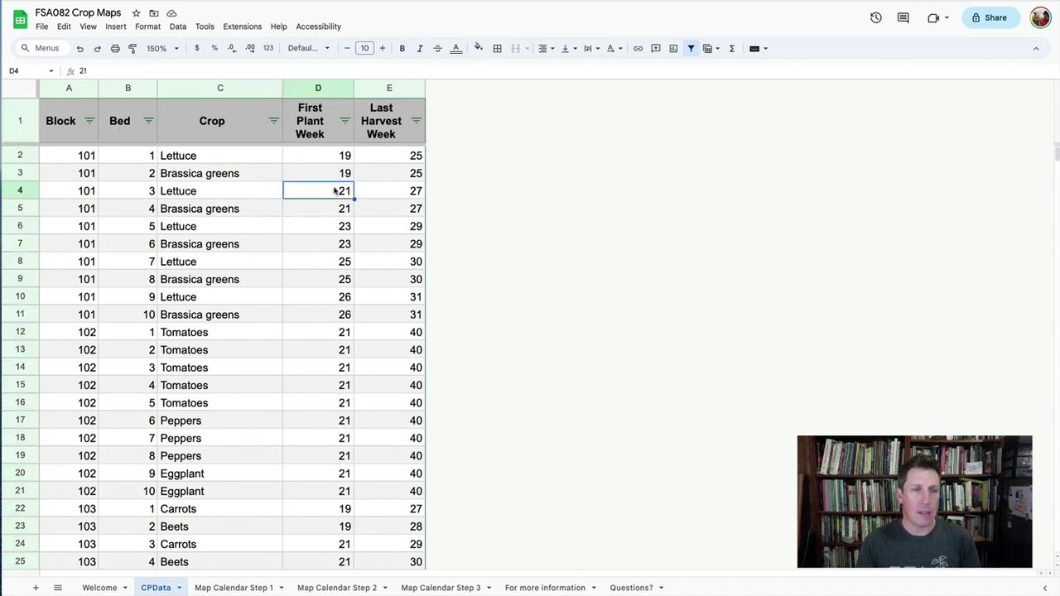
Step: Change the block 101, bed 3 crop on CPData to Beets and check the entry on Map Calendar Step 1
{"action": "left_click", "coordinate": [248, 191]}
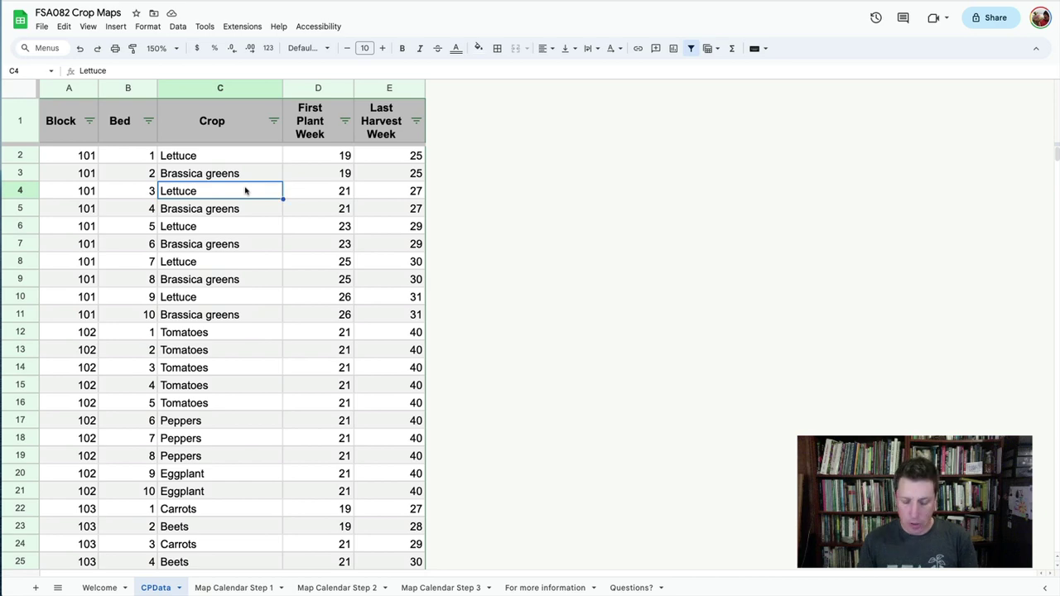
{"action": "type", "text": "Beets"}
{"action": "key", "text": "Return"}
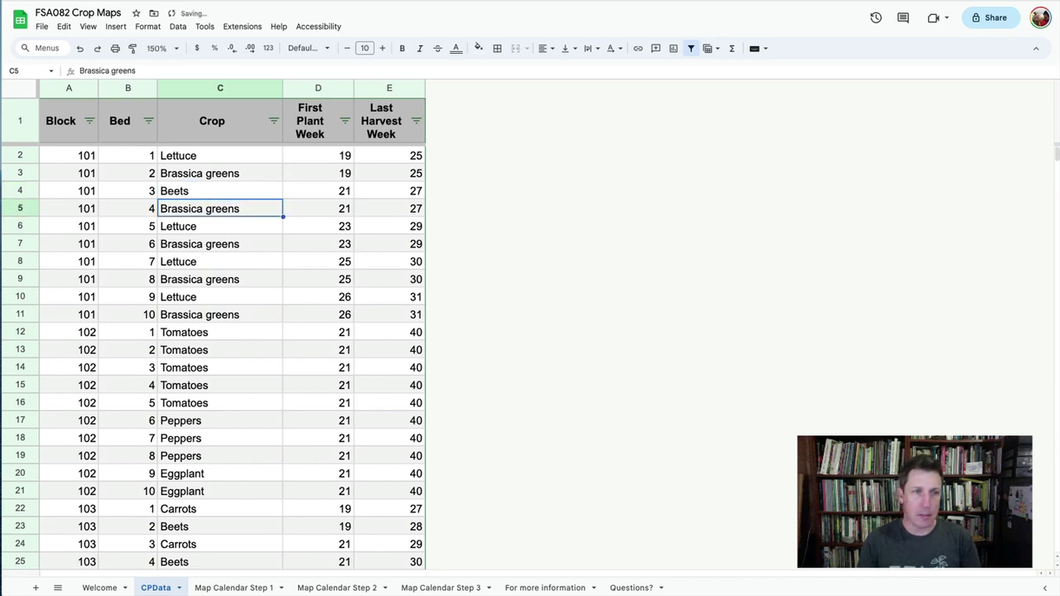
{"action": "left_click", "coordinate": [273, 587]}
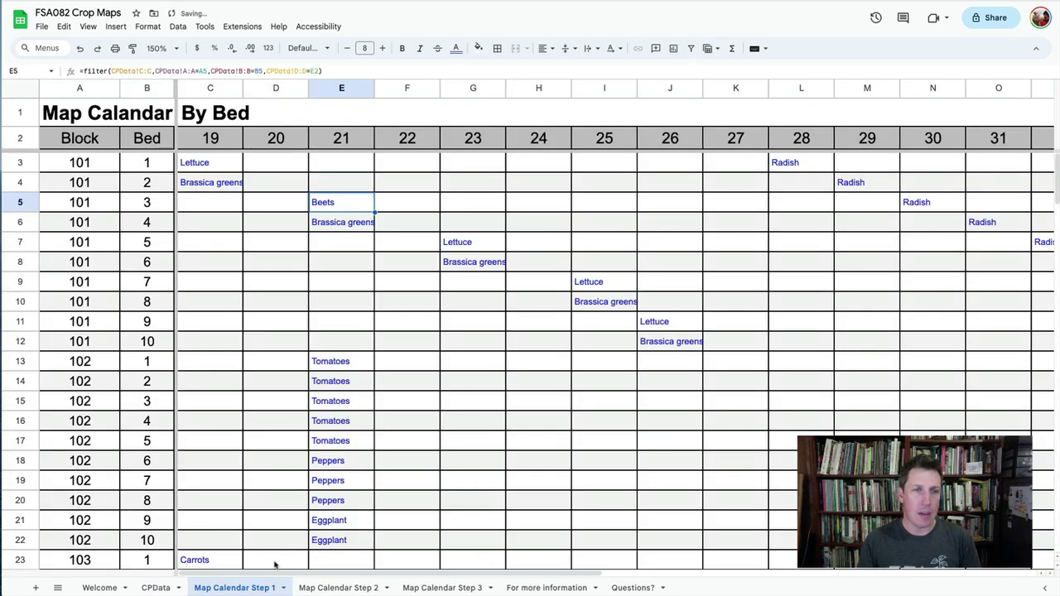
Step: Set the first plant week for block 101, bed 3 on CPData to 22 and check the calendar cells E5, E6 and F5
{"action": "left_click", "coordinate": [157, 587]}
{"action": "left_click", "coordinate": [340, 210]}
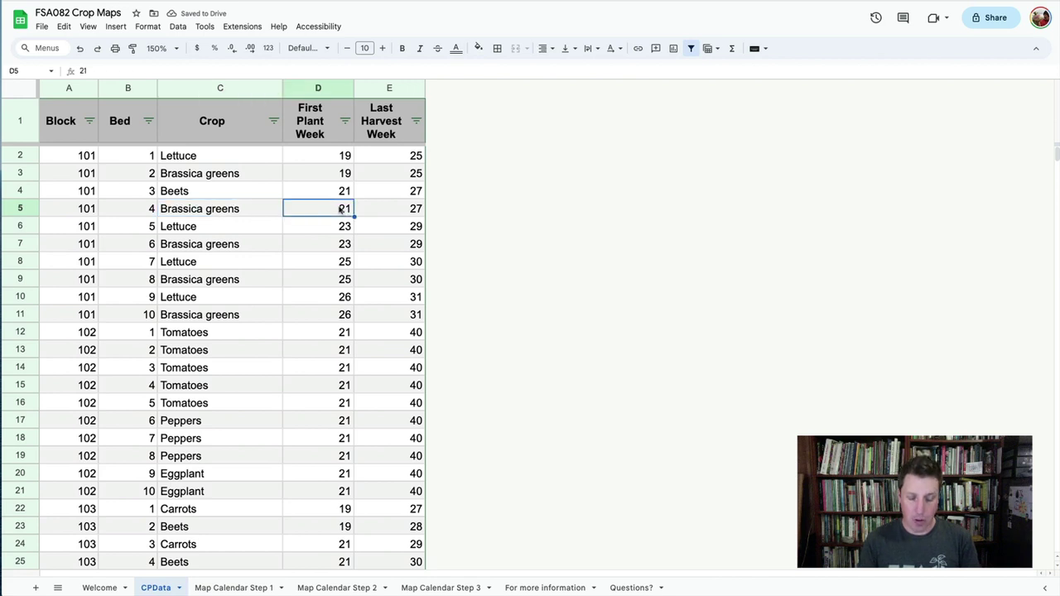
{"action": "type", "text": "22"}
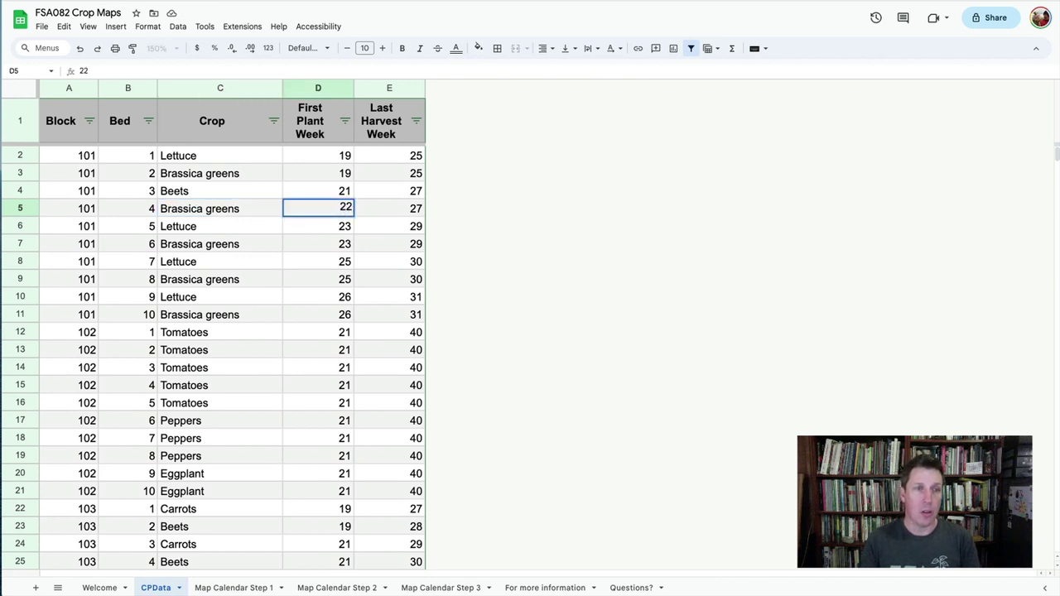
{"action": "key", "text": "Return"}
{"action": "key", "text": "ctrl+z"}
{"action": "key", "text": "Up"}
{"action": "type", "text": "22"}
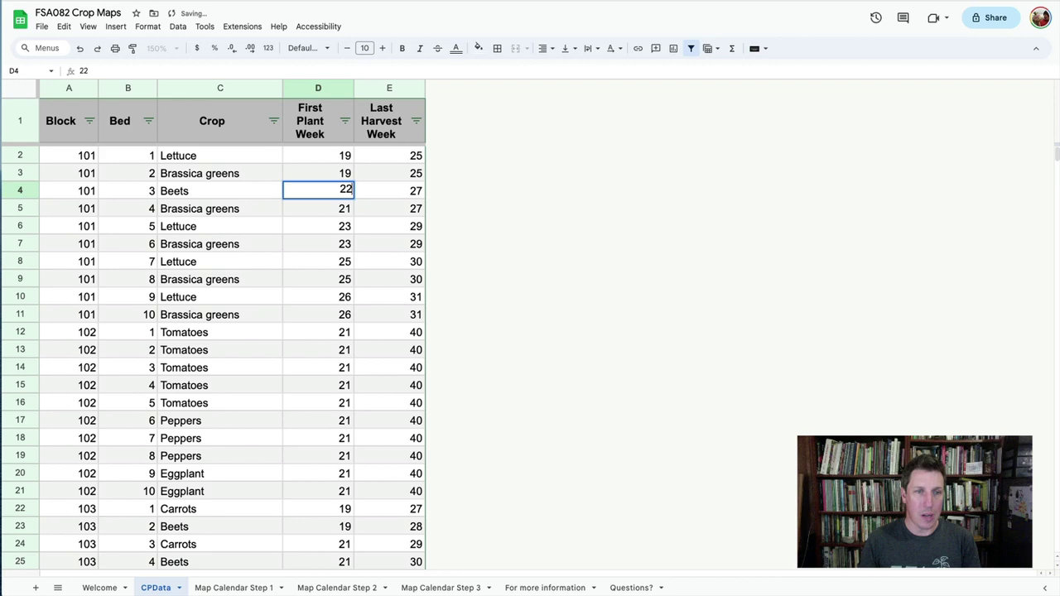
{"action": "key", "text": "Return"}
{"action": "left_click", "coordinate": [233, 587]}
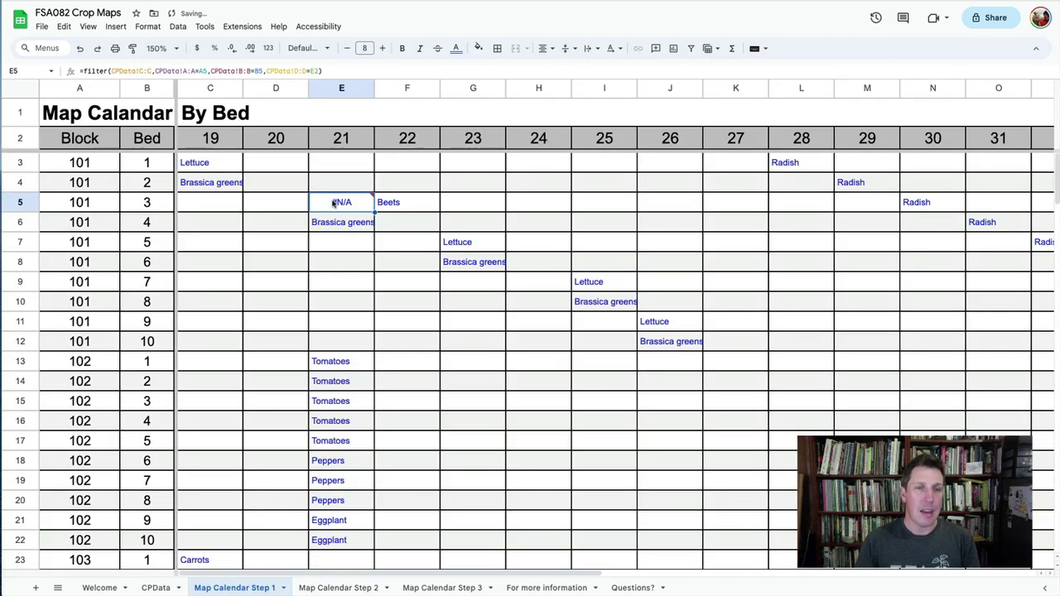
{"action": "left_click", "coordinate": [347, 221]}
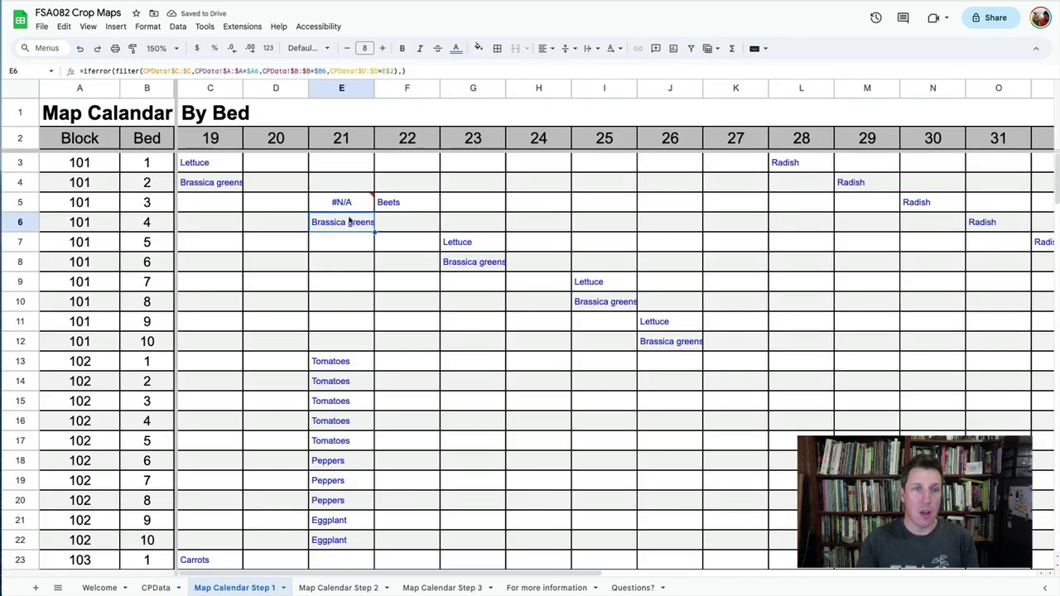
{"action": "left_click", "coordinate": [414, 202]}
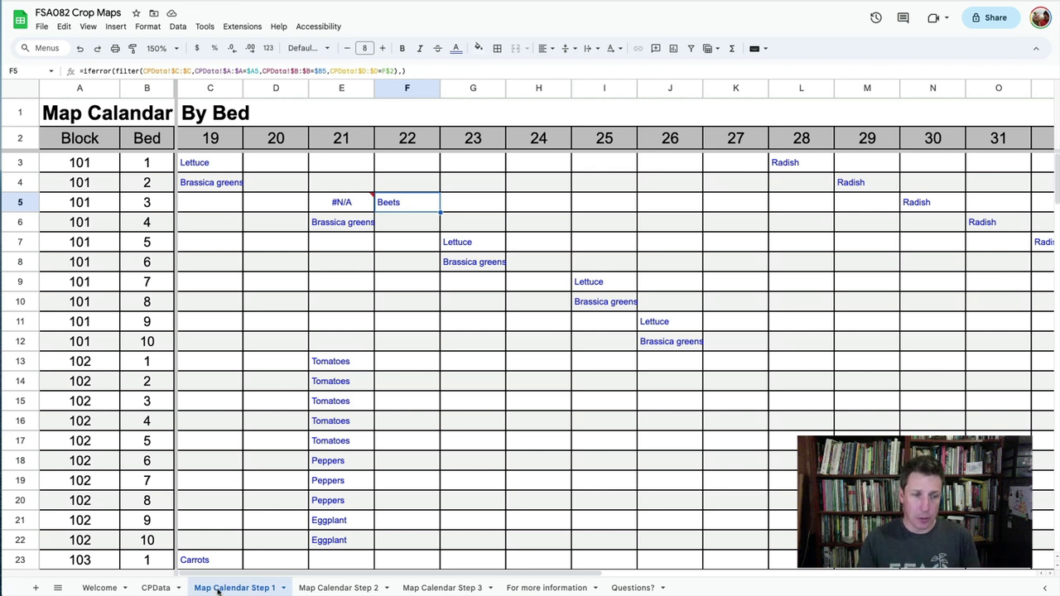
Step: Undo the crop and first plant week changes for block 101, bed 3 on CPData, and return to E5 on Map Calendar Step 1
{"action": "left_click", "coordinate": [155, 588]}
{"action": "key", "text": "ctrl+z"}
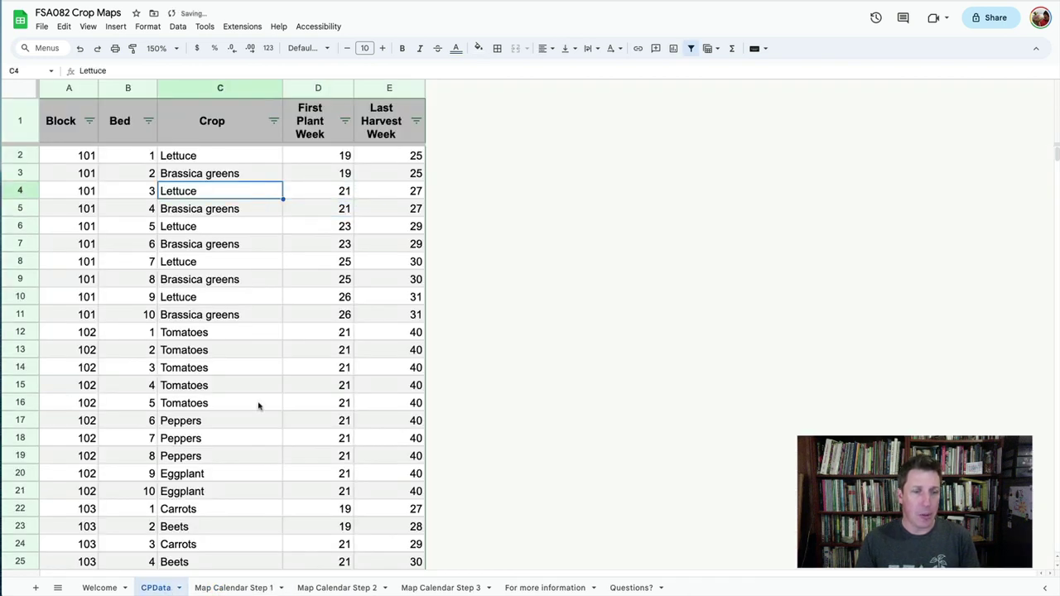
{"action": "left_click", "coordinate": [242, 588]}
{"action": "left_click", "coordinate": [338, 209]}
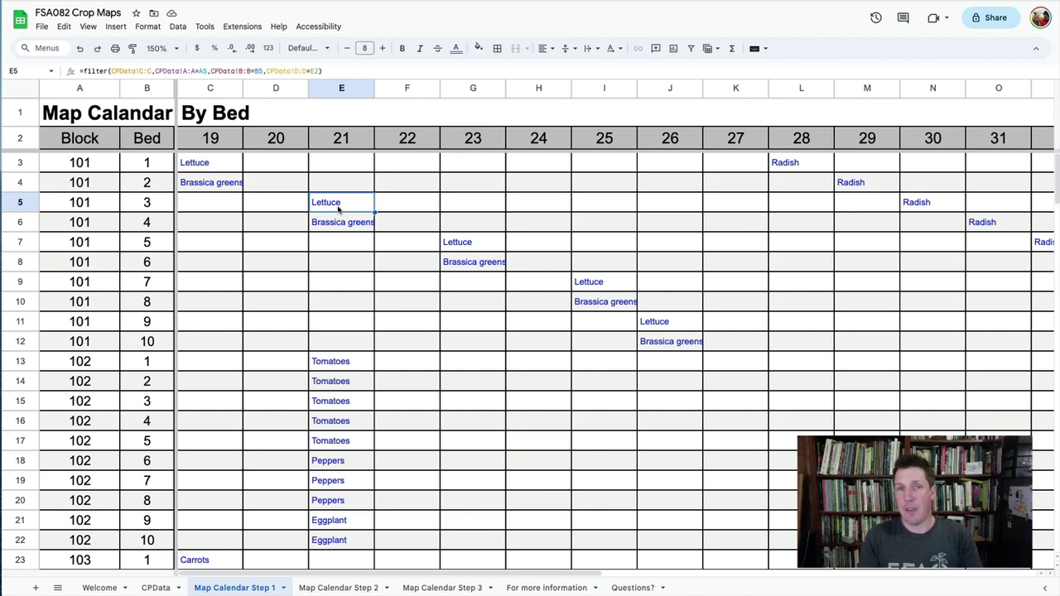
Step: Look at the formula in E6, then clear the block and bed values in A5:B5 and inspect the result in E5
{"action": "double_click", "coordinate": [343, 218]}
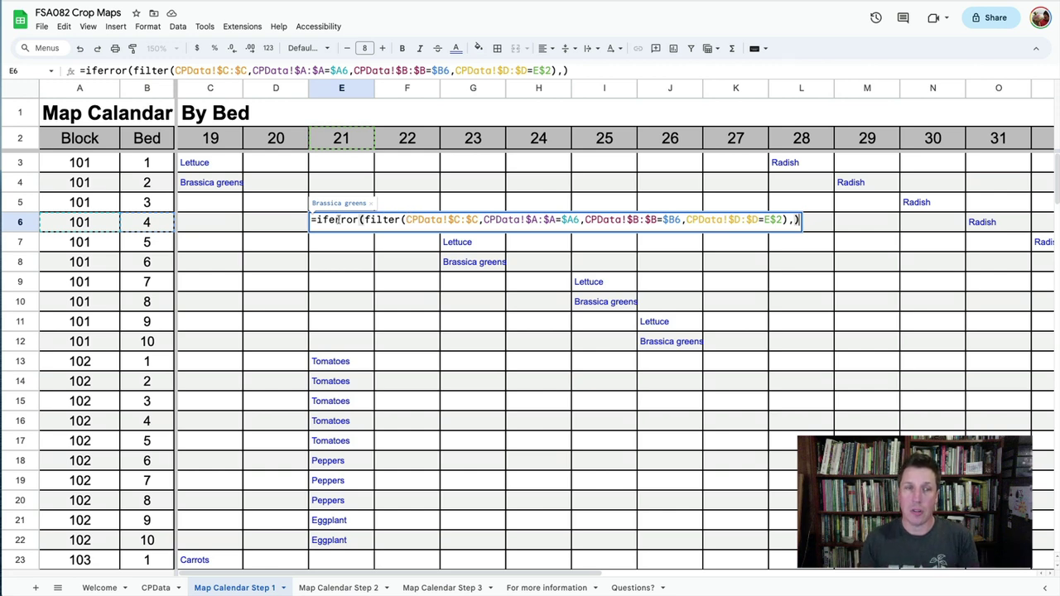
{"action": "key", "text": "Return"}
{"action": "left_click", "coordinate": [83, 222]}
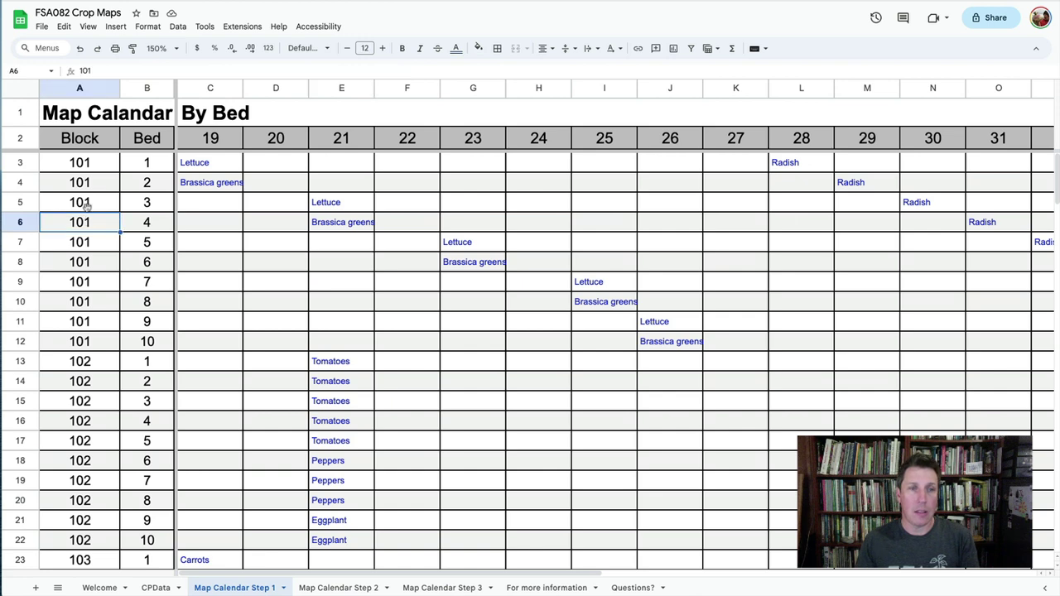
{"action": "left_click_drag", "start_coordinate": [83, 202], "coordinate": [158, 208]}
{"action": "key", "text": "ctrl+c"}
{"action": "key", "text": "Delete"}
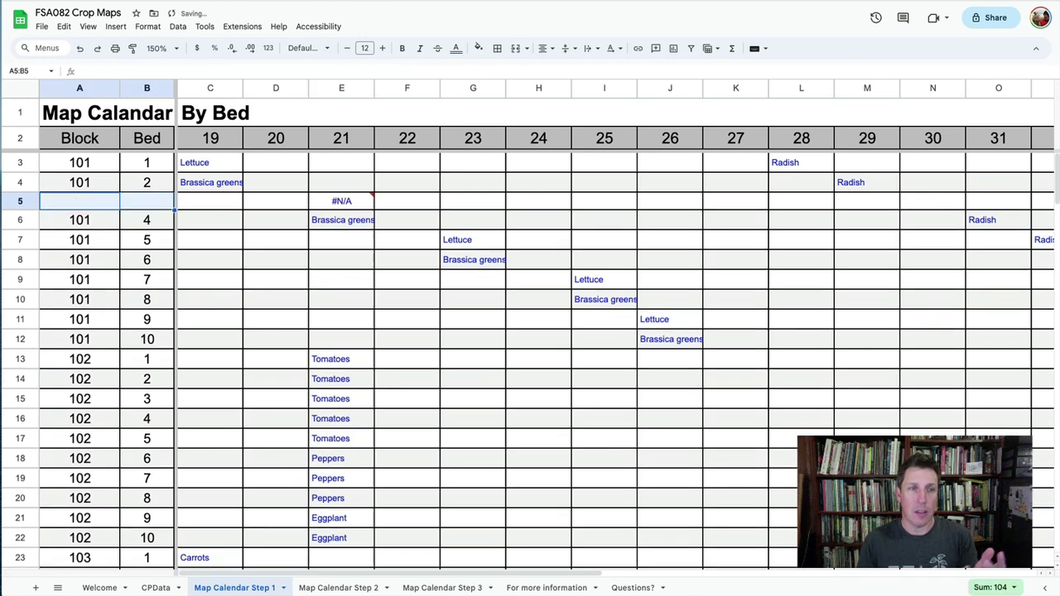
{"action": "left_click", "coordinate": [337, 202]}
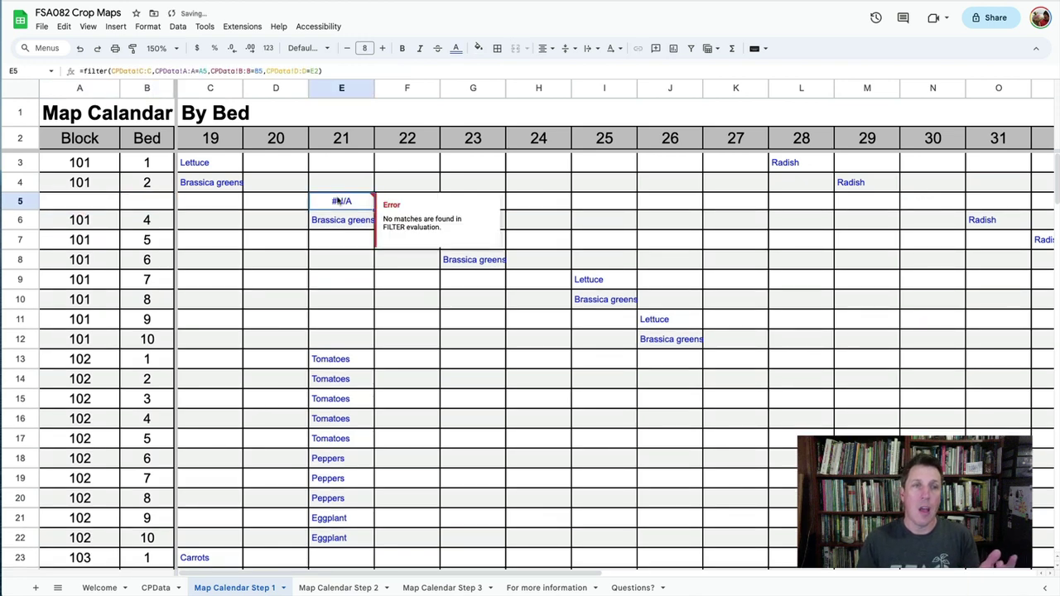
Step: Wrap the FILTER formula in E5 in IFERROR with 0 as the value if error
{"action": "left_click", "coordinate": [352, 68]}
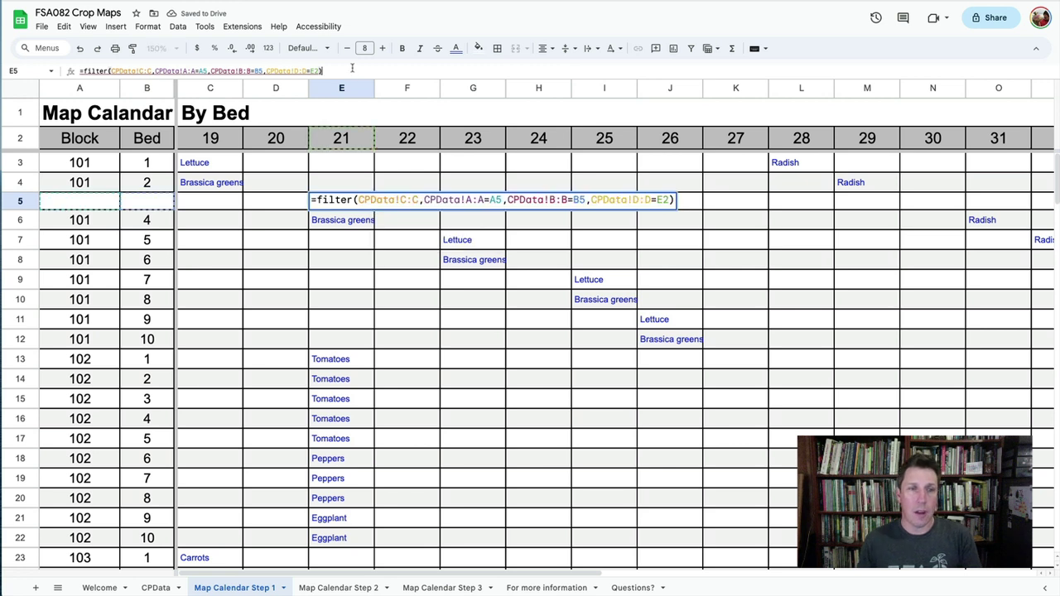
{"action": "left_click", "coordinate": [315, 199]}
{"action": "type", "text": "ifer"}
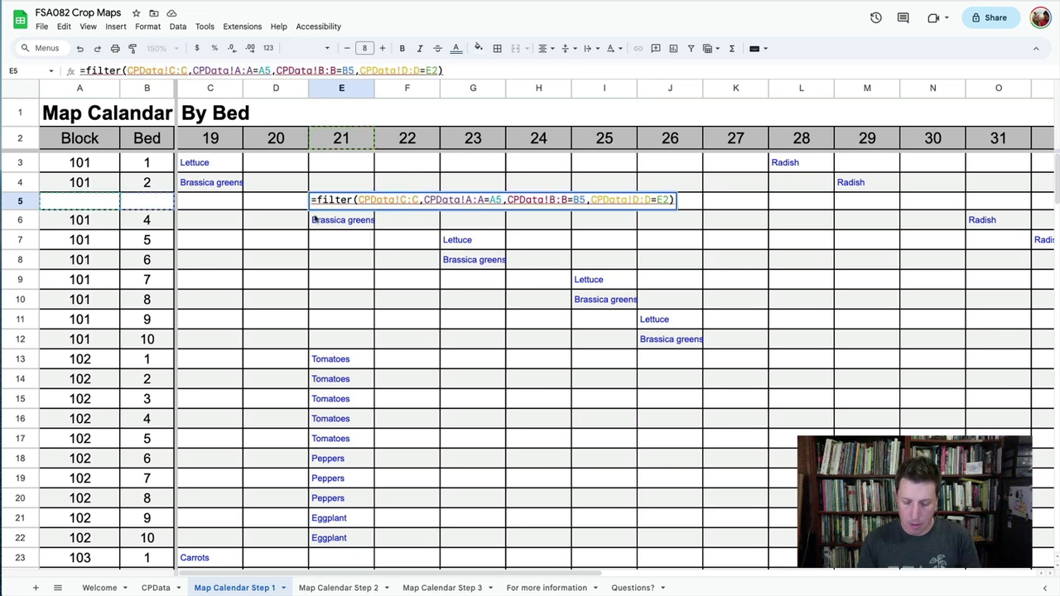
{"action": "type", "text": "ror("}
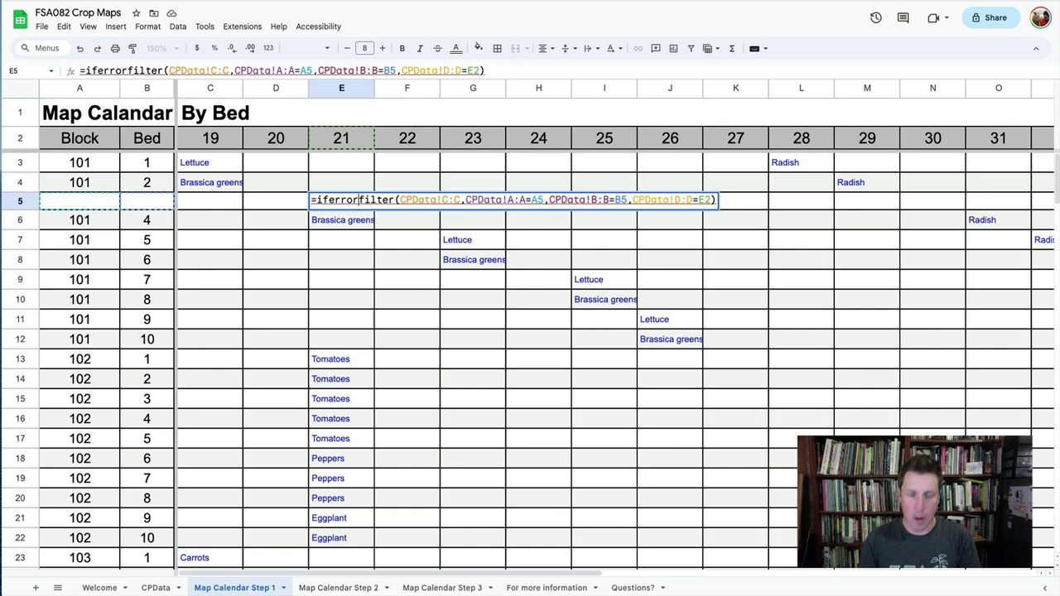
{"action": "key", "text": "End"}
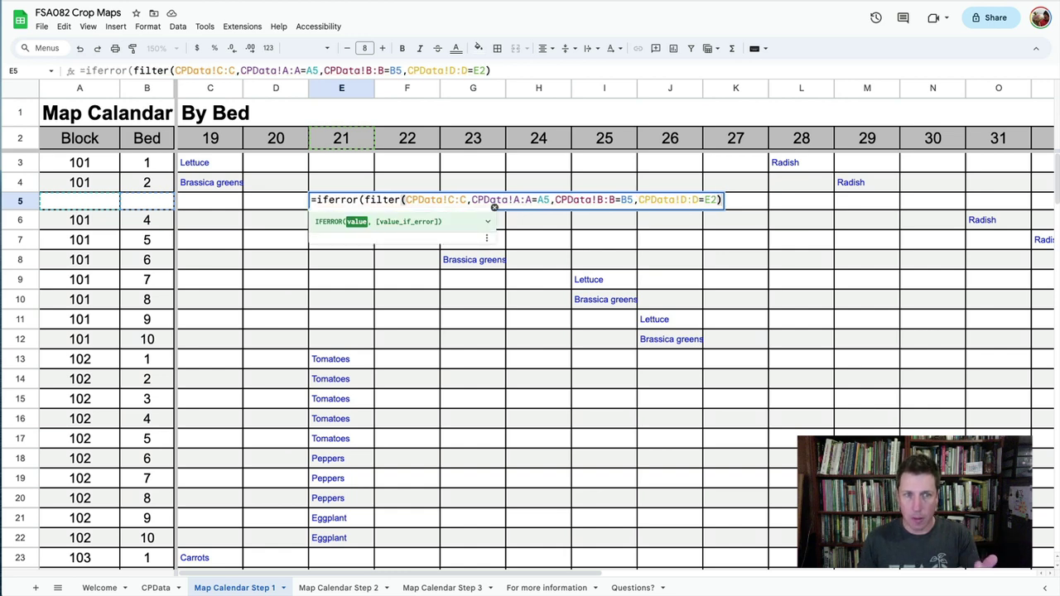
{"action": "type", "text": ",0)"}
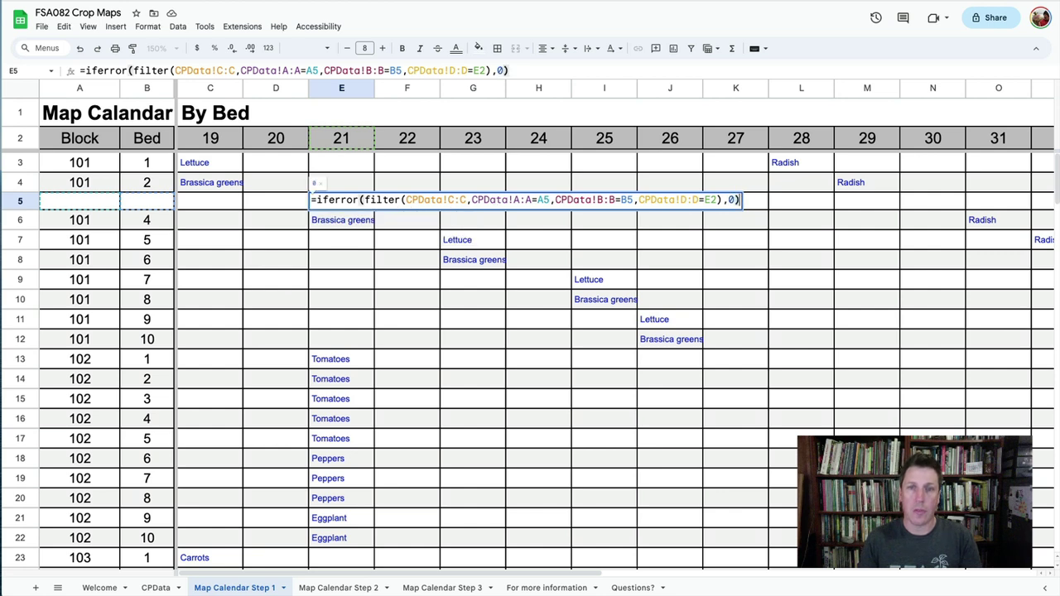
{"action": "key", "text": "ctrl+Return"}
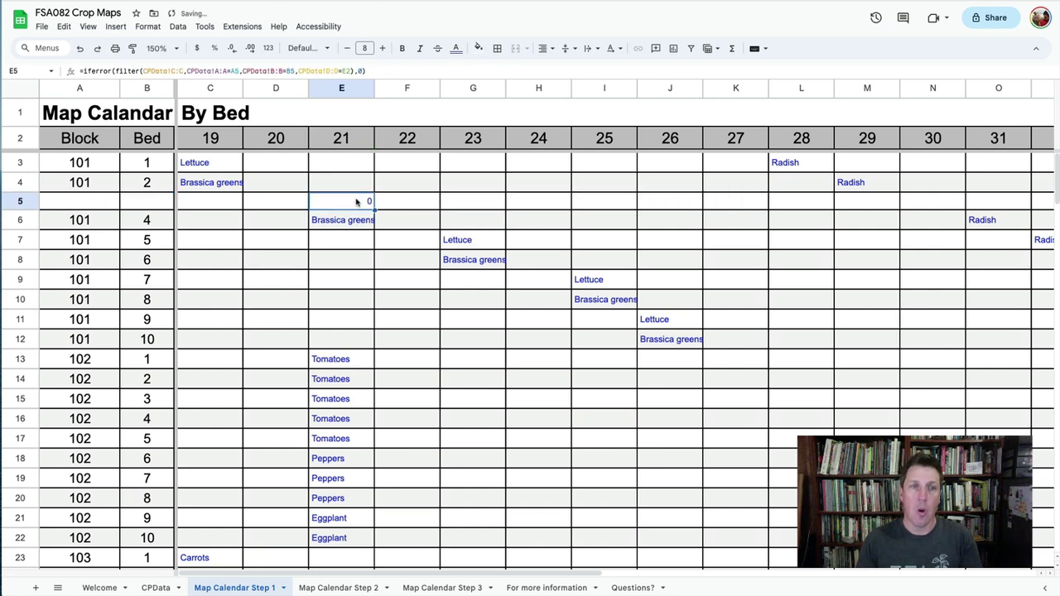
Step: Remove the 0 from the IFERROR formula in E5, leaving its error value blank
{"action": "double_click", "coordinate": [359, 203]}
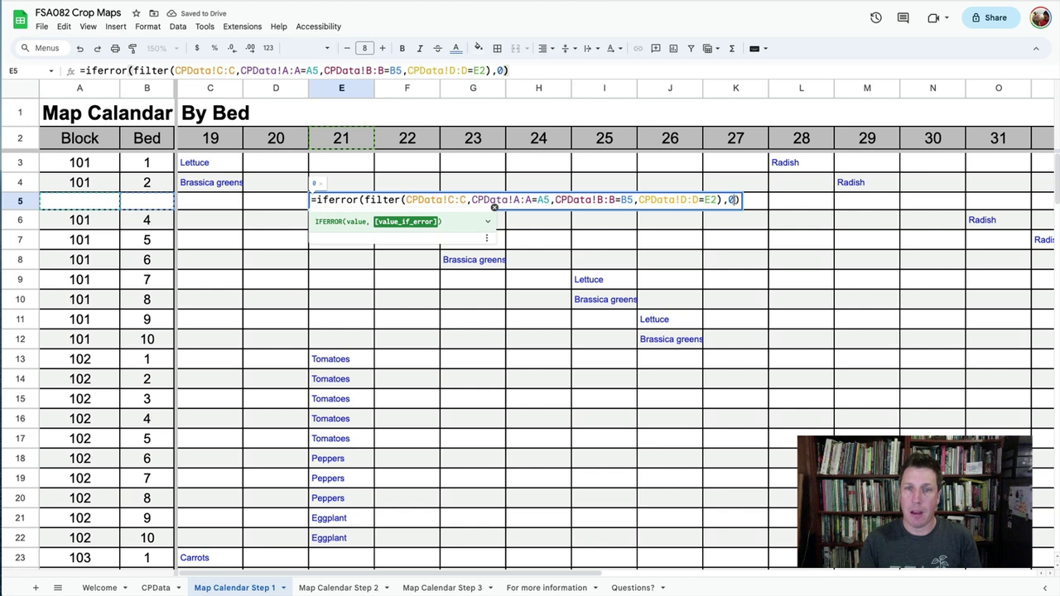
{"action": "key", "text": "BackSpace"}
{"action": "key", "text": "ctrl+Return"}
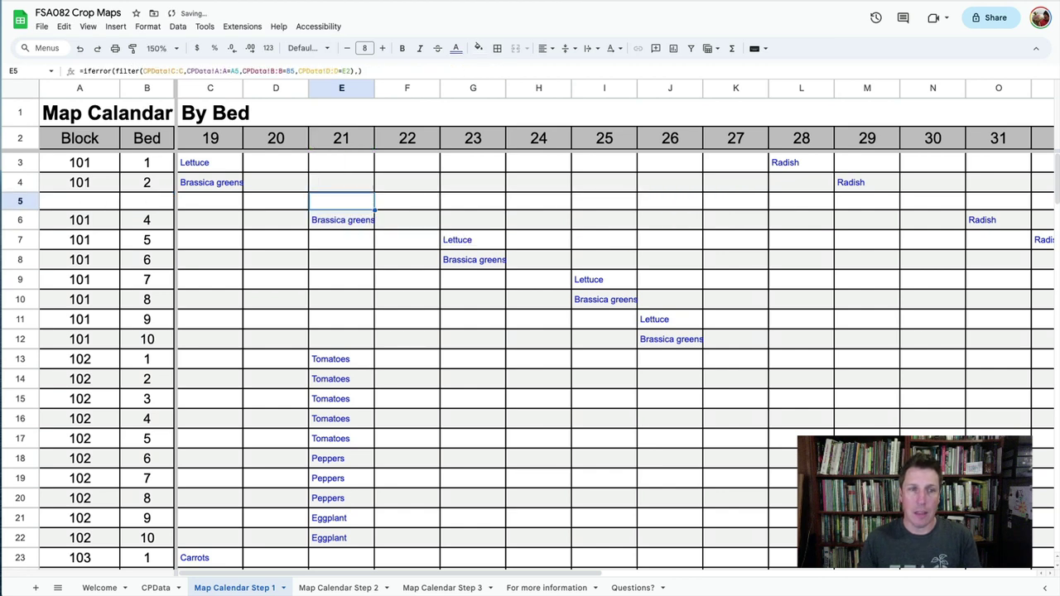
Step: Restore block 101 and bed 3 in A5:B5 and the plain FILTER formula in E5
{"action": "left_click", "coordinate": [80, 201]}
{"action": "key", "text": "ctrl+v"}
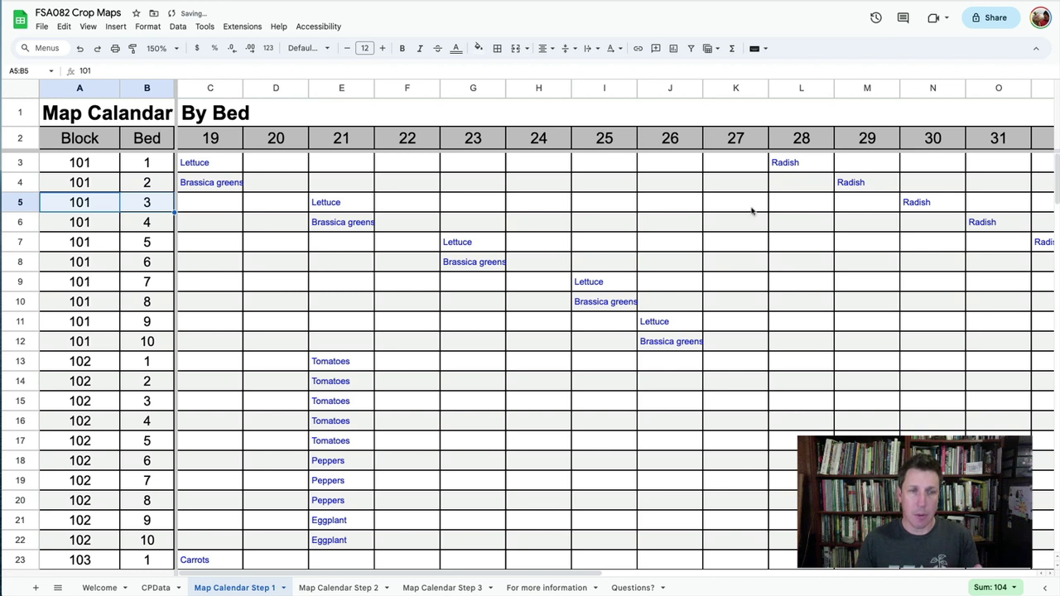
{"action": "left_click", "coordinate": [343, 206]}
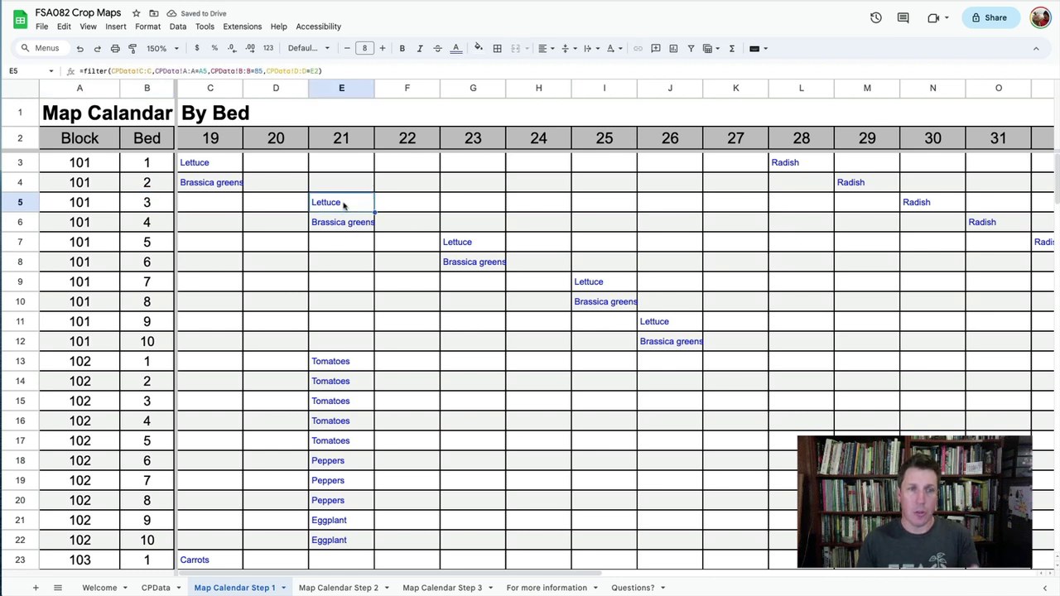
Step: Copy the IFERROR FILTER formula with absolute references from E6 into E5
{"action": "left_click", "coordinate": [346, 220]}
{"action": "double_click", "coordinate": [343, 219]}
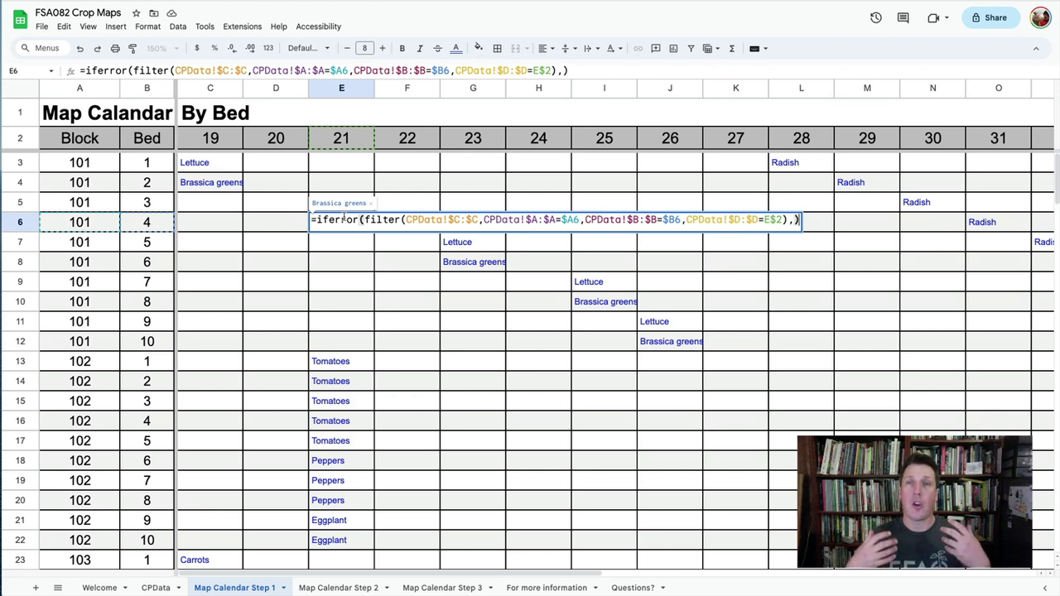
{"action": "key", "text": "Escape"}
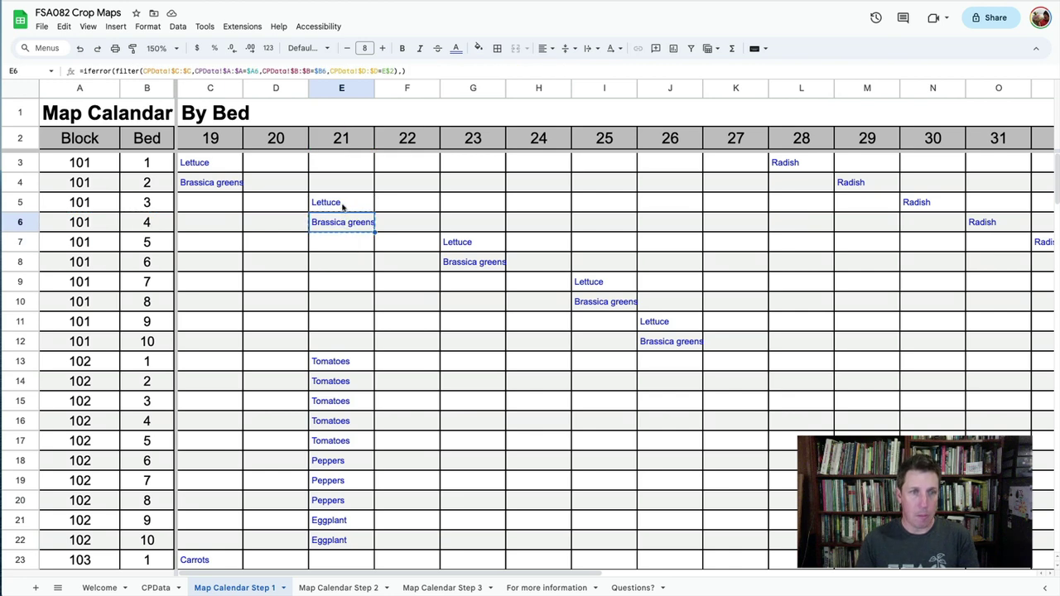
{"action": "left_click", "coordinate": [343, 205]}
{"action": "key", "text": "ctrl+v"}
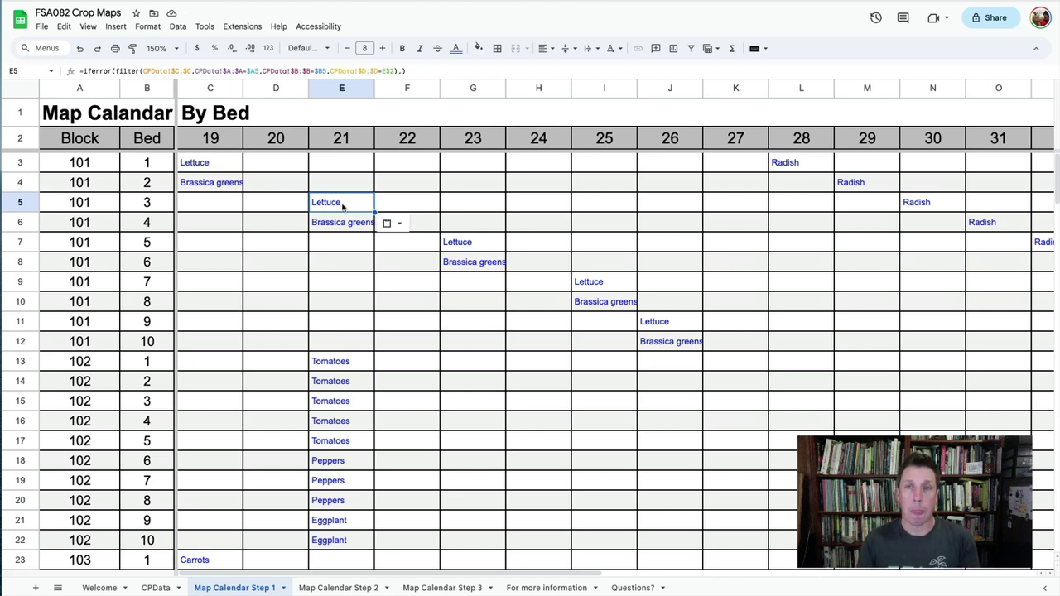
Step: Compare the week header on Map Calendar Step 3 with the first plant and last harvest weeks of the first CPData record
{"action": "left_click", "coordinate": [449, 587]}
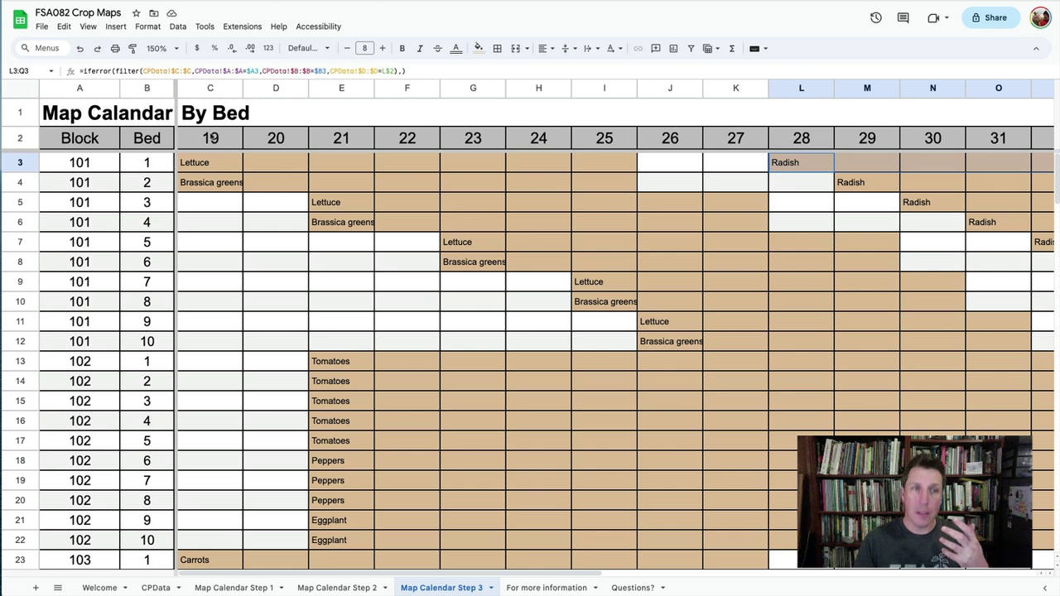
{"action": "left_click", "coordinate": [213, 139]}
{"action": "left_click", "coordinate": [168, 590]}
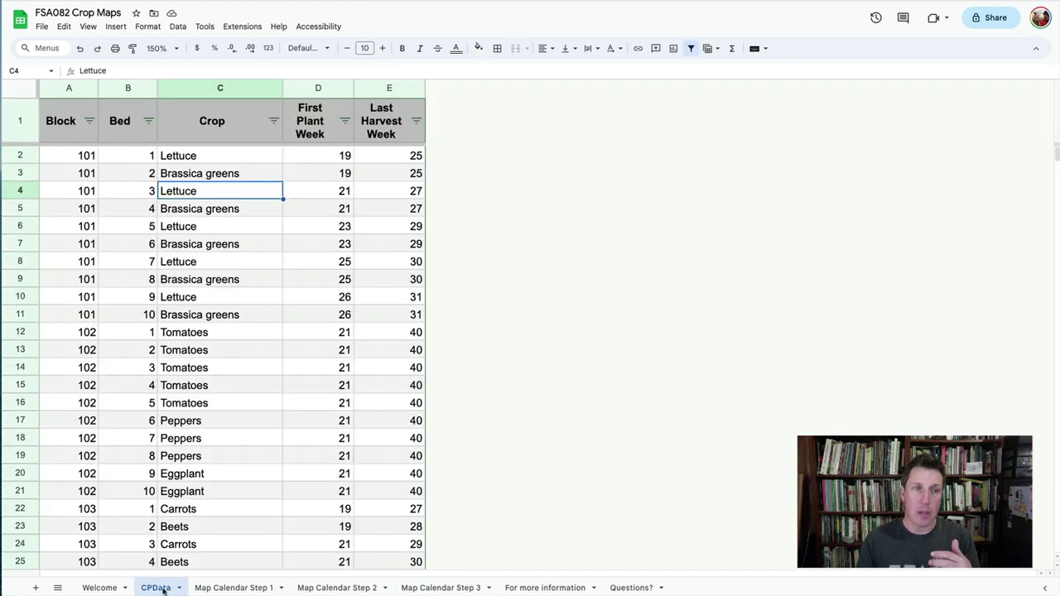
{"action": "left_click_drag", "start_coordinate": [341, 159], "coordinate": [412, 167]}
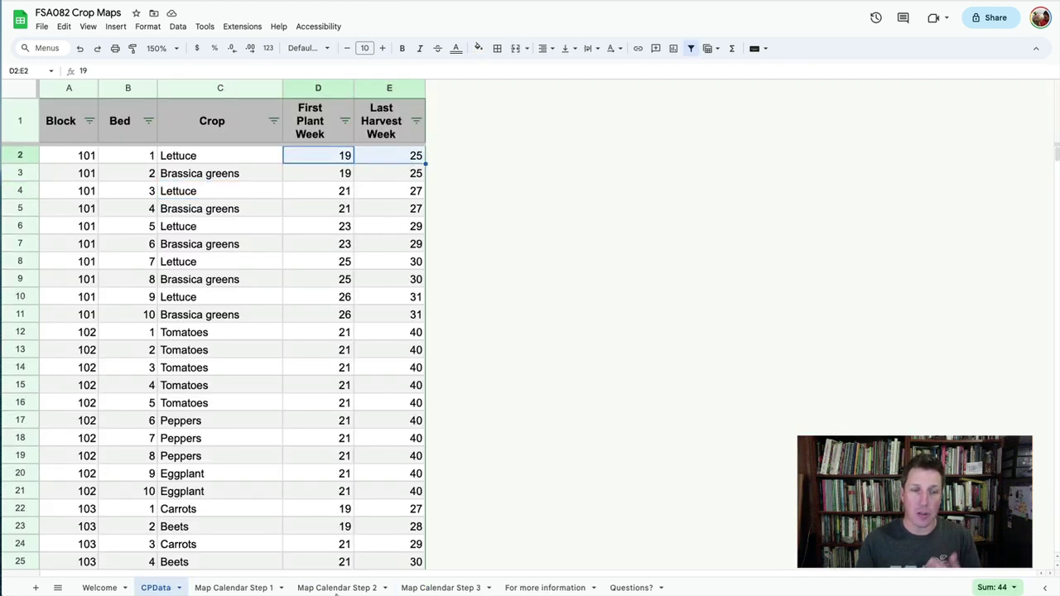
{"action": "left_click", "coordinate": [420, 588]}
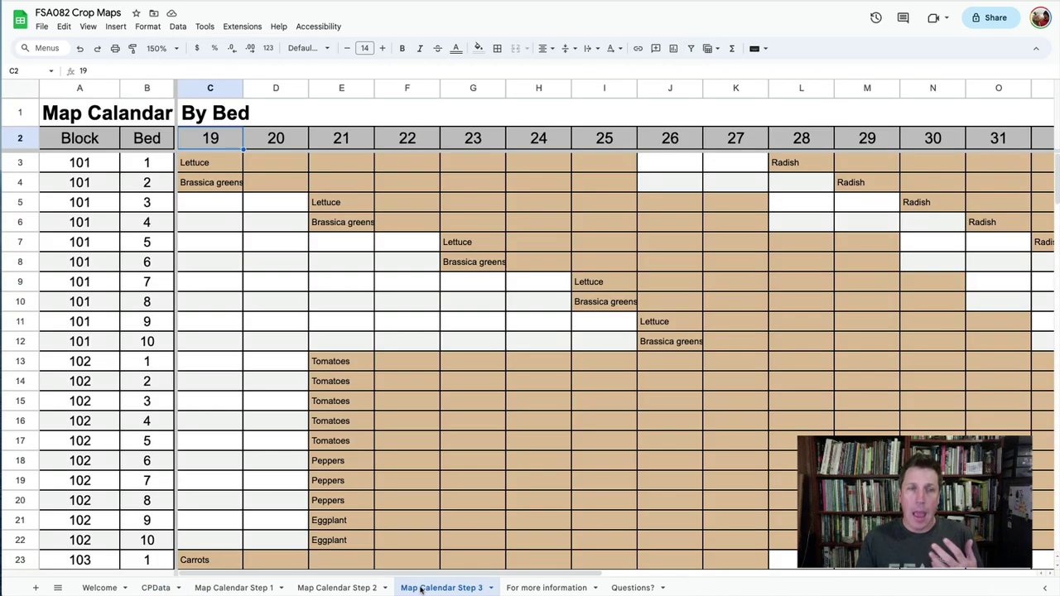
Step: Open the brown-fill custom formula conditional format rule for C3:AC179 on Map Calendar Step 3
{"action": "left_click", "coordinate": [28, 91]}
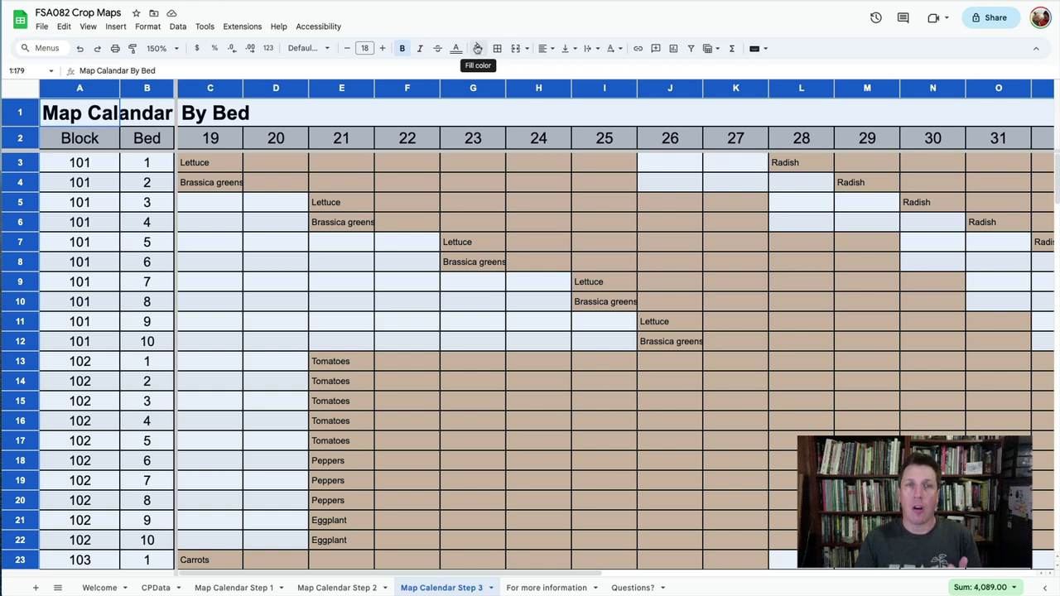
{"action": "left_click", "coordinate": [477, 48]}
{"action": "left_click", "coordinate": [528, 259]}
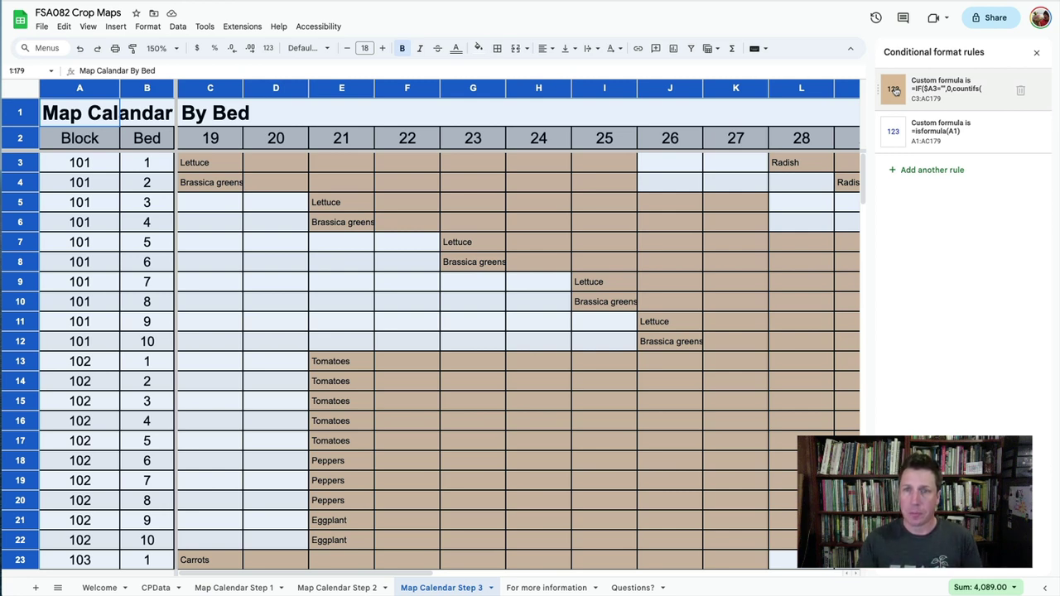
{"action": "left_click", "coordinate": [953, 94]}
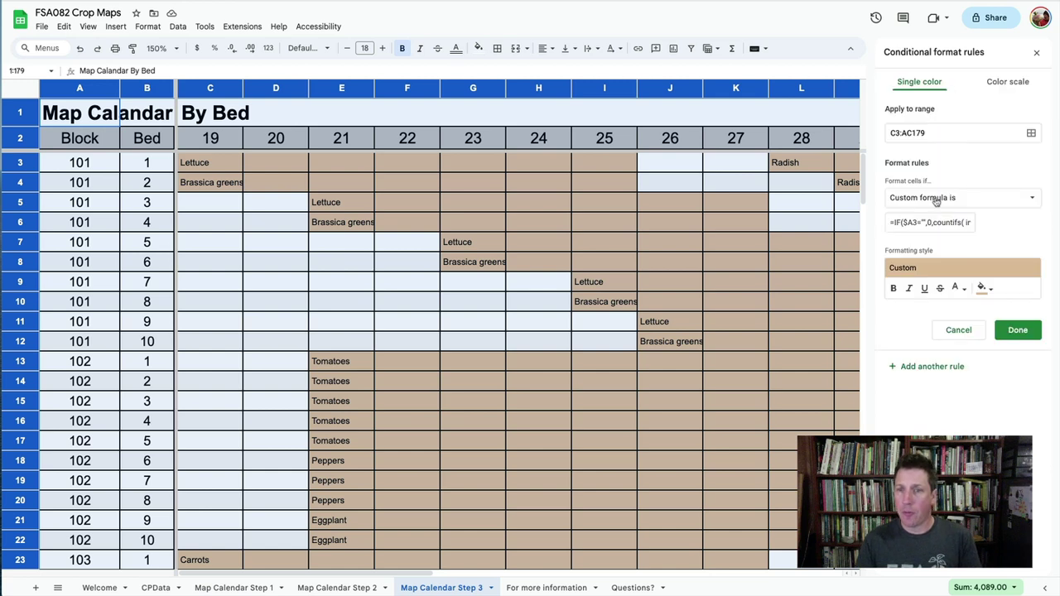
Step: Select the brown-fill rule's custom formula, and open the matching COUNTIFS formula in E8 on Map Calendar Step 2 for review
{"action": "left_click_drag", "start_coordinate": [919, 224], "coordinate": [824, 216]}
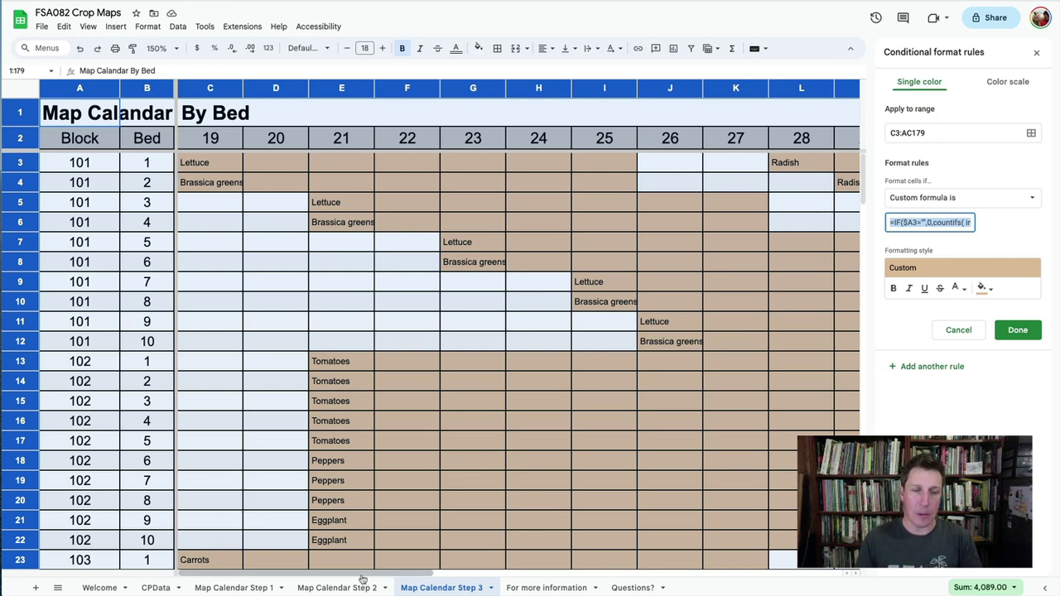
{"action": "left_click", "coordinate": [338, 587]}
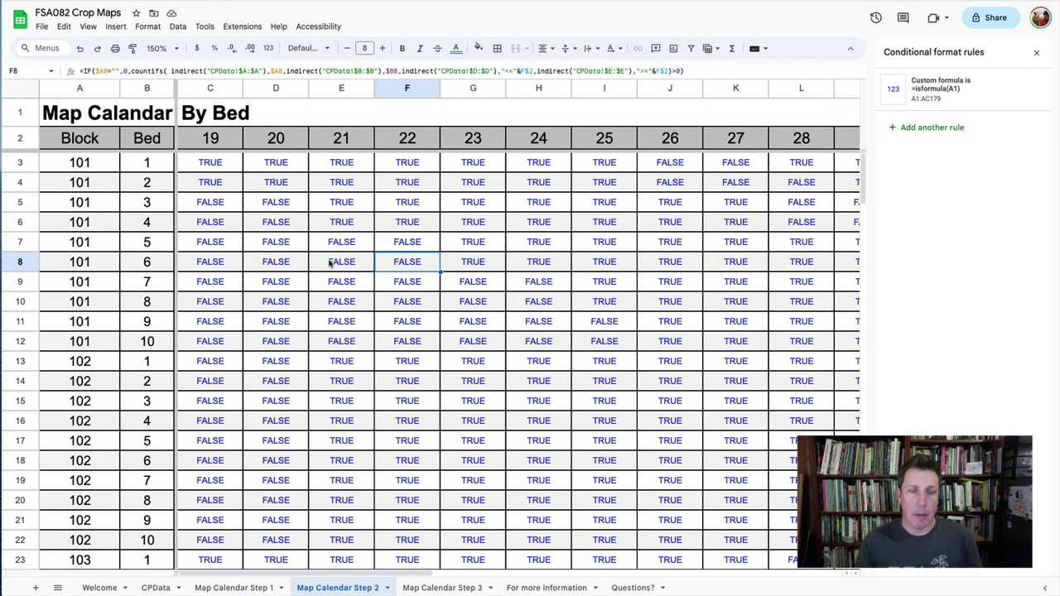
{"action": "double_click", "coordinate": [329, 262]}
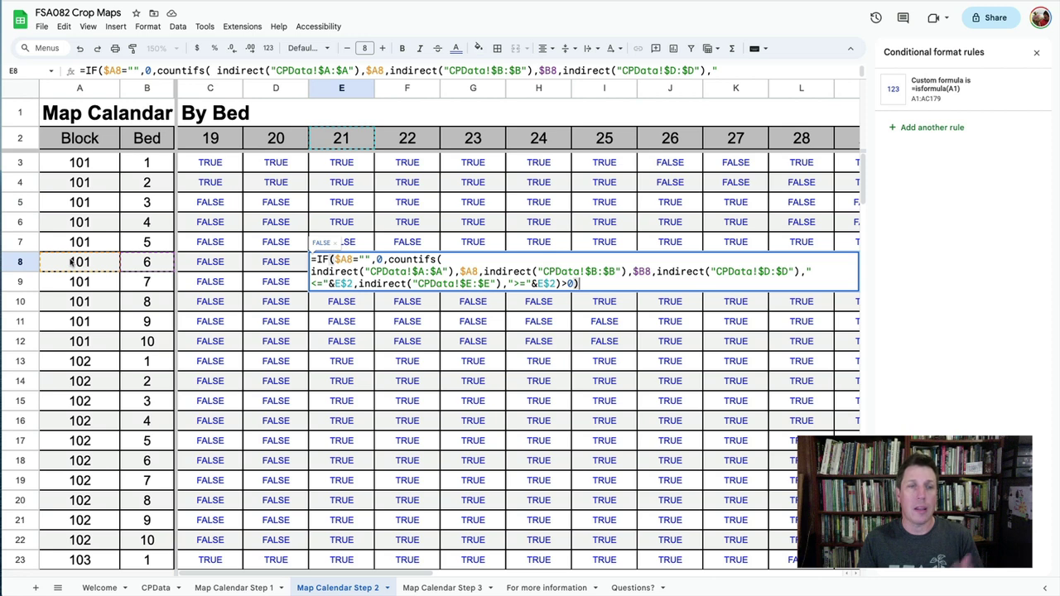
Step: Examine the formula results for the bed rows and the blank rows below them on Map Calendar Step 2, leaving E8 unedited
{"action": "scroll", "coordinate": [405, 325], "scroll_direction": "down", "scroll_amount": 6}
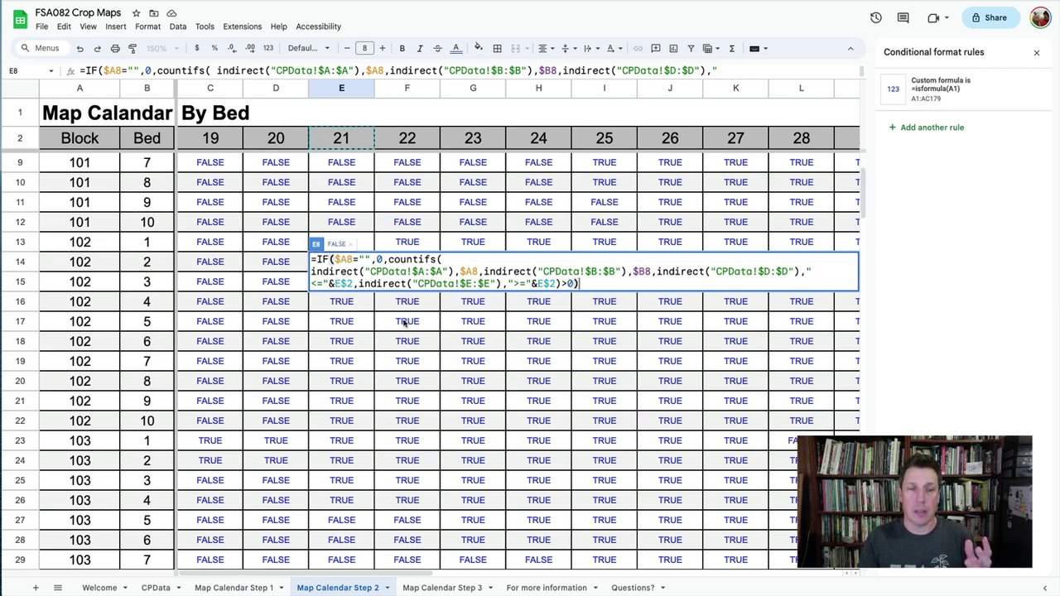
{"action": "scroll", "coordinate": [405, 325], "scroll_direction": "down", "scroll_amount": 1}
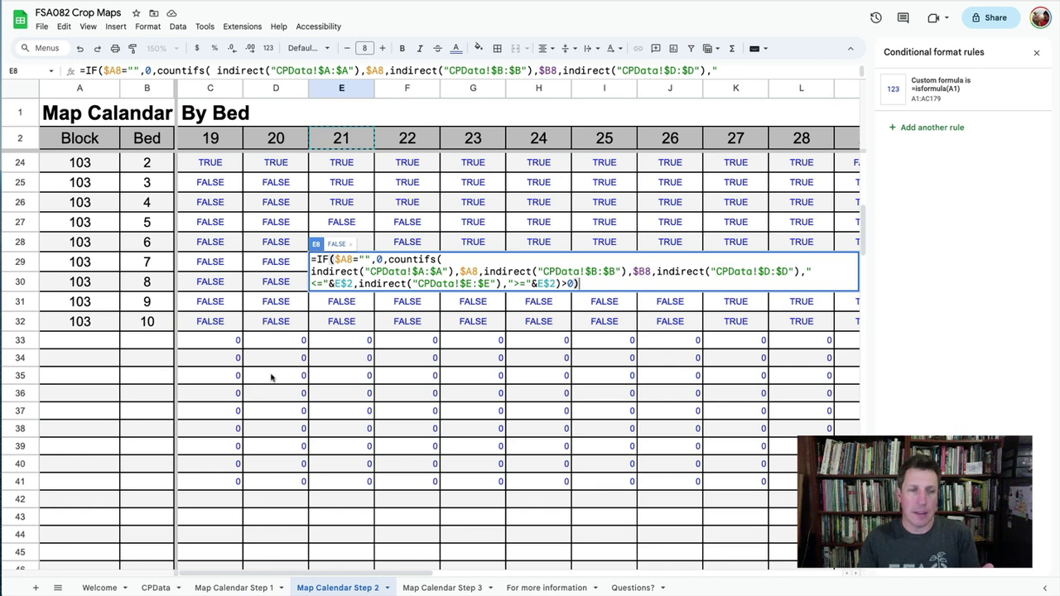
{"action": "scroll", "coordinate": [271, 378], "scroll_direction": "up", "scroll_amount": 3}
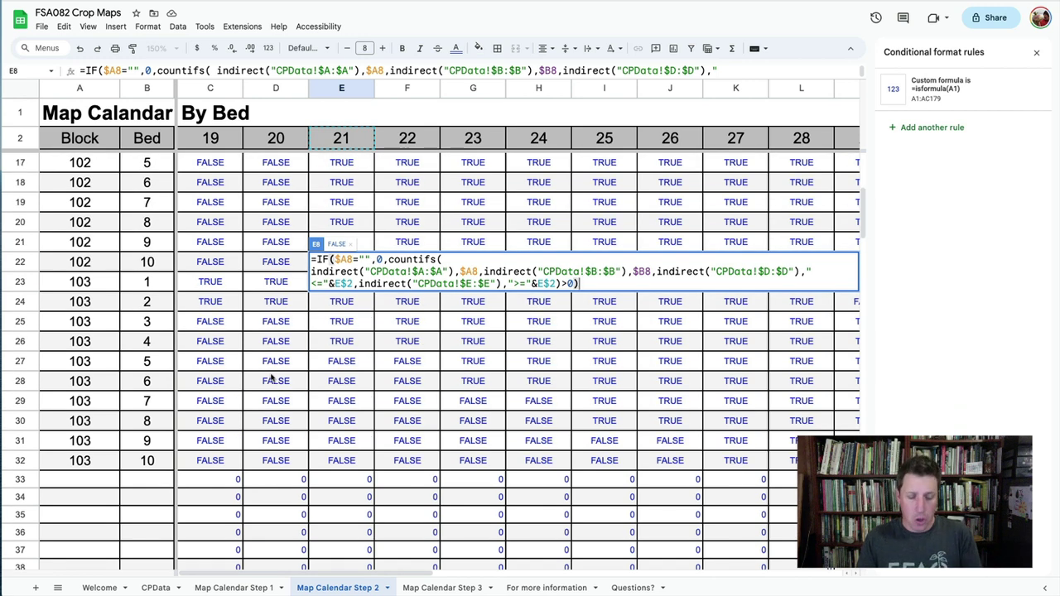
{"action": "key", "text": "Escape"}
{"action": "scroll", "coordinate": [294, 372], "scroll_direction": "up", "scroll_amount": 5}
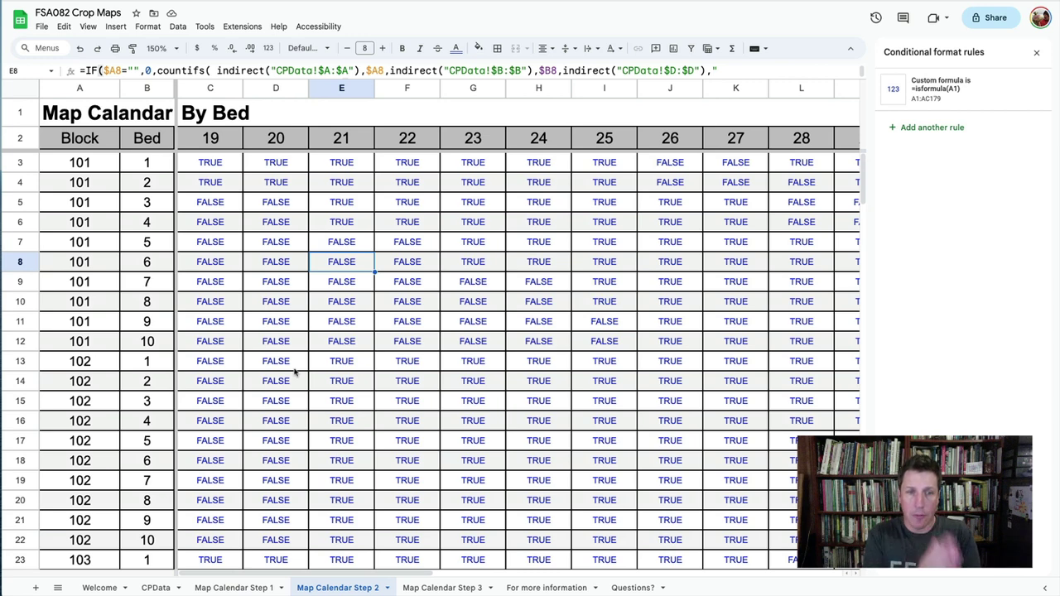
{"action": "scroll", "coordinate": [178, 319], "scroll_direction": "down", "scroll_amount": 10}
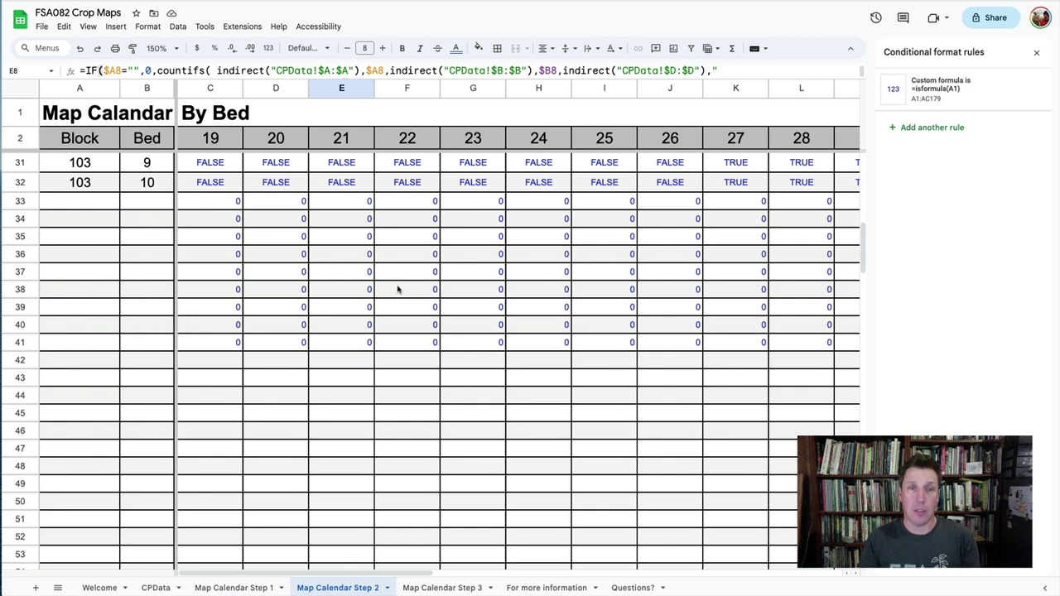
{"action": "scroll", "coordinate": [400, 290], "scroll_direction": "up", "scroll_amount": 10}
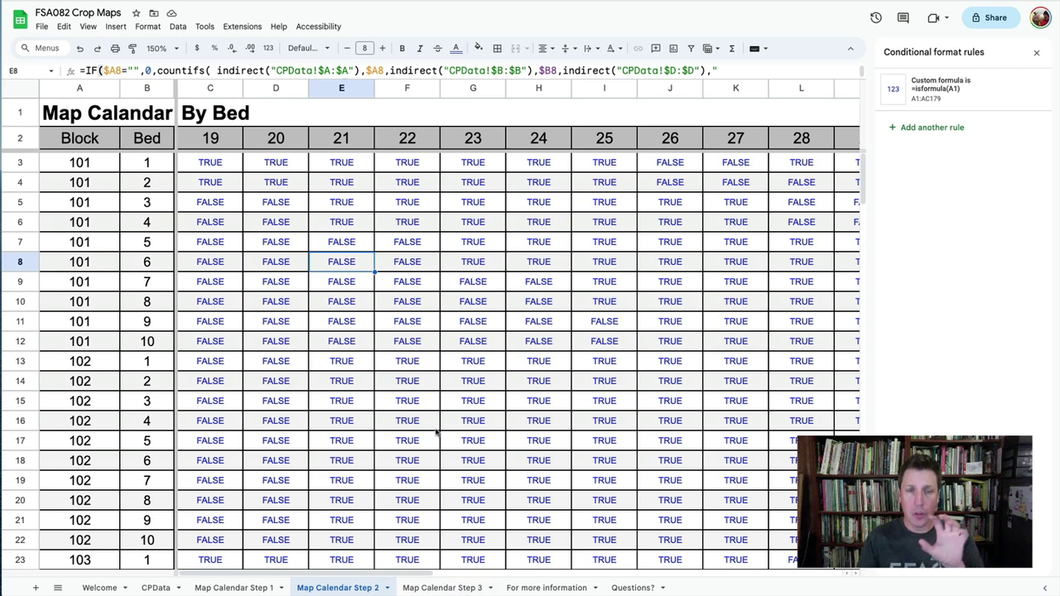
Step: Reopen the brown-fill rule for C3:AC179 on Map Calendar Step 3 and review its custom formula through to the end
{"action": "left_click", "coordinate": [441, 588]}
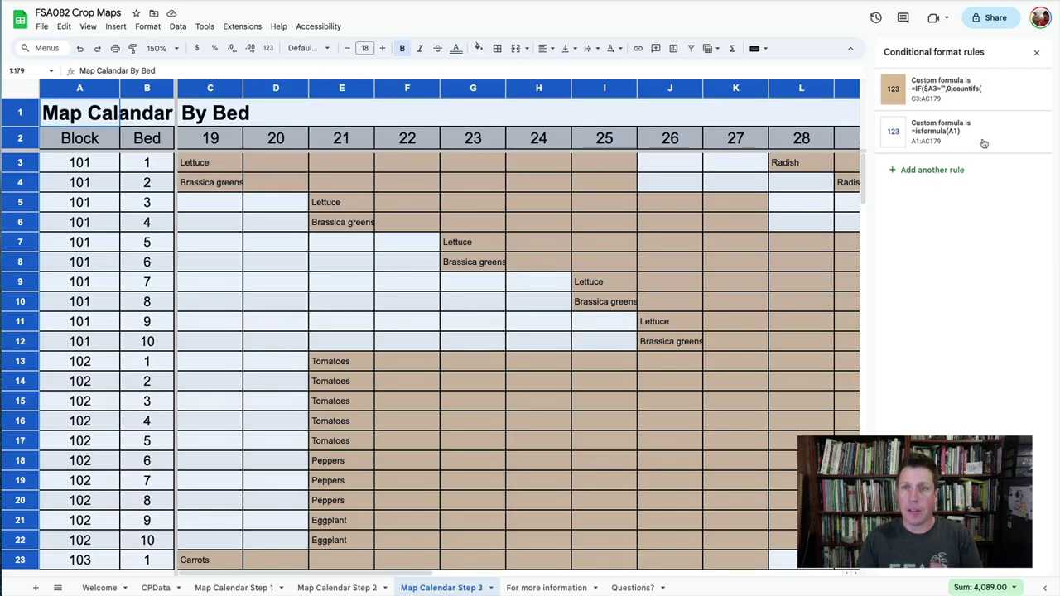
{"action": "left_click", "coordinate": [946, 91]}
{"action": "left_click_drag", "start_coordinate": [937, 222], "coordinate": [986, 224]}
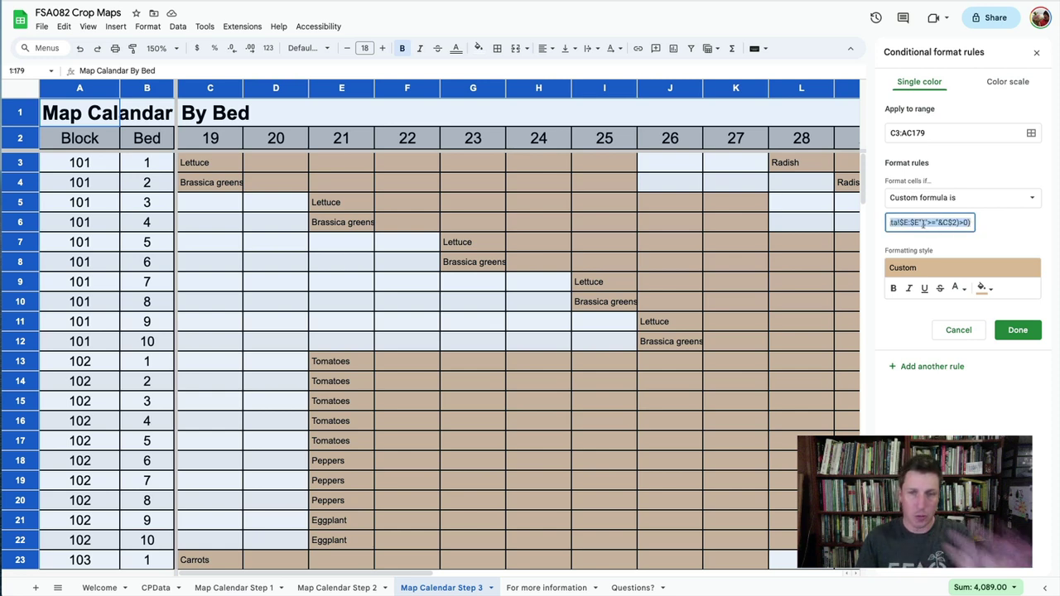
{"action": "left_click", "coordinate": [896, 335]}
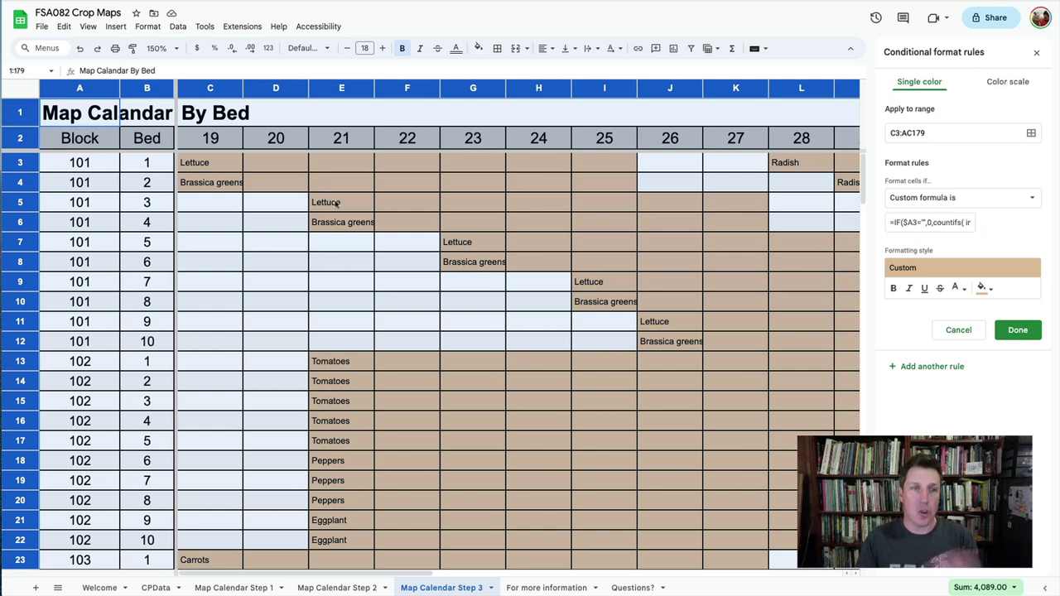
Step: Compare the week cells C3:I3 with J3:K3 for block 101, bed 1 on the shaded calendar
{"action": "left_click", "coordinate": [343, 298]}
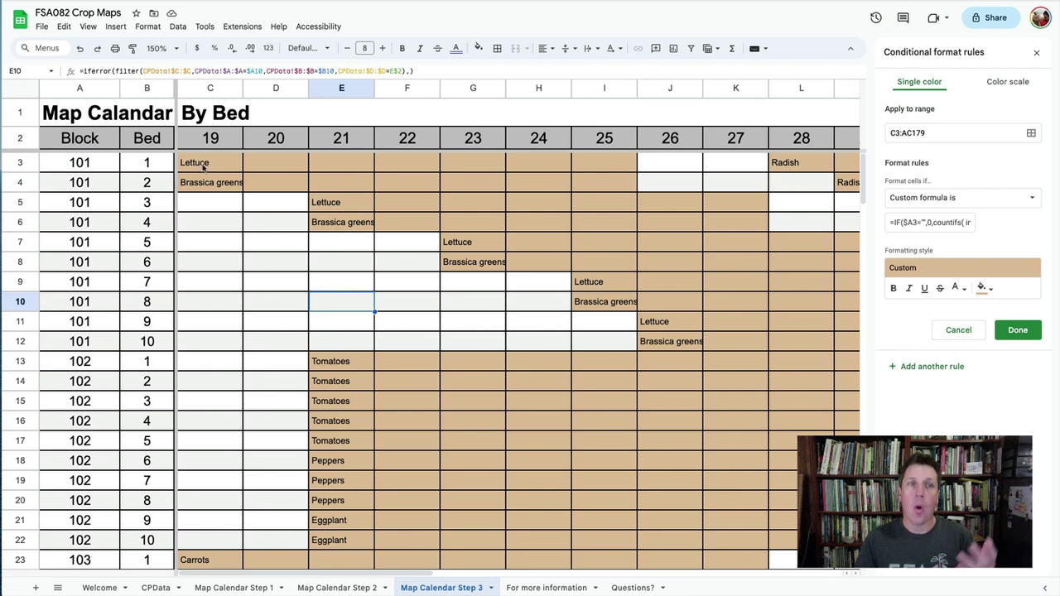
{"action": "left_click_drag", "start_coordinate": [203, 168], "coordinate": [598, 174]}
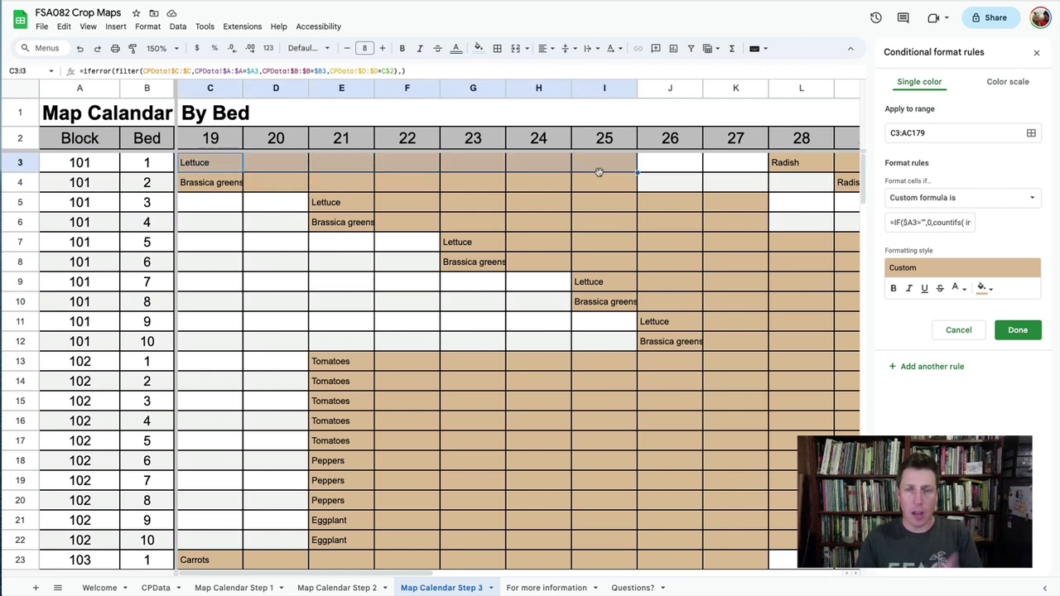
{"action": "left_click_drag", "start_coordinate": [687, 171], "coordinate": [729, 171]}
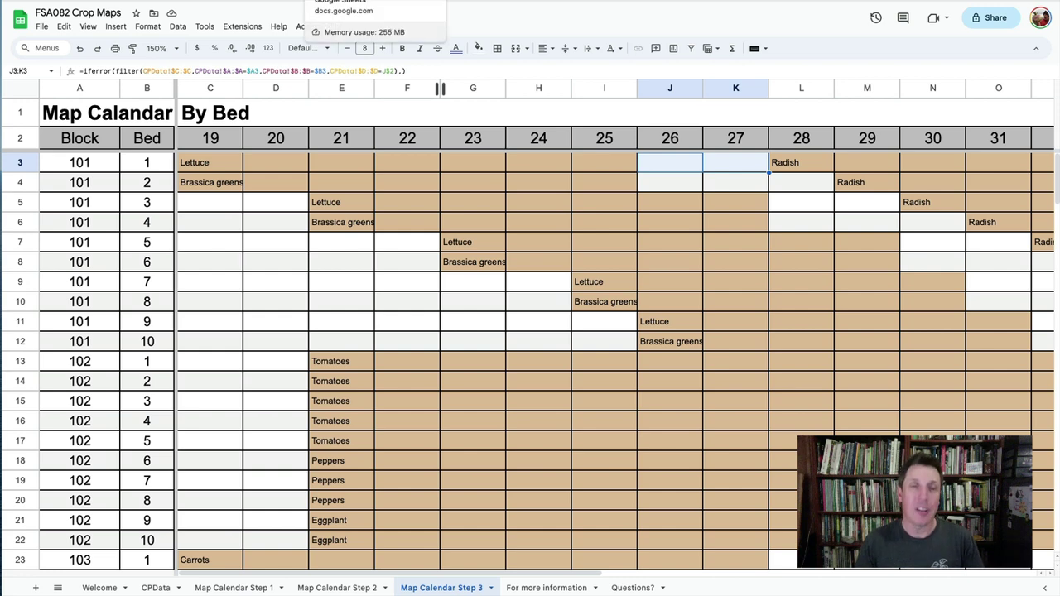
Step: Switch to the 2023Example - 503 Crop Maps spreadsheet to view its Map Calendar By Bed sheet
{"action": "left_click", "coordinate": [348, 2]}
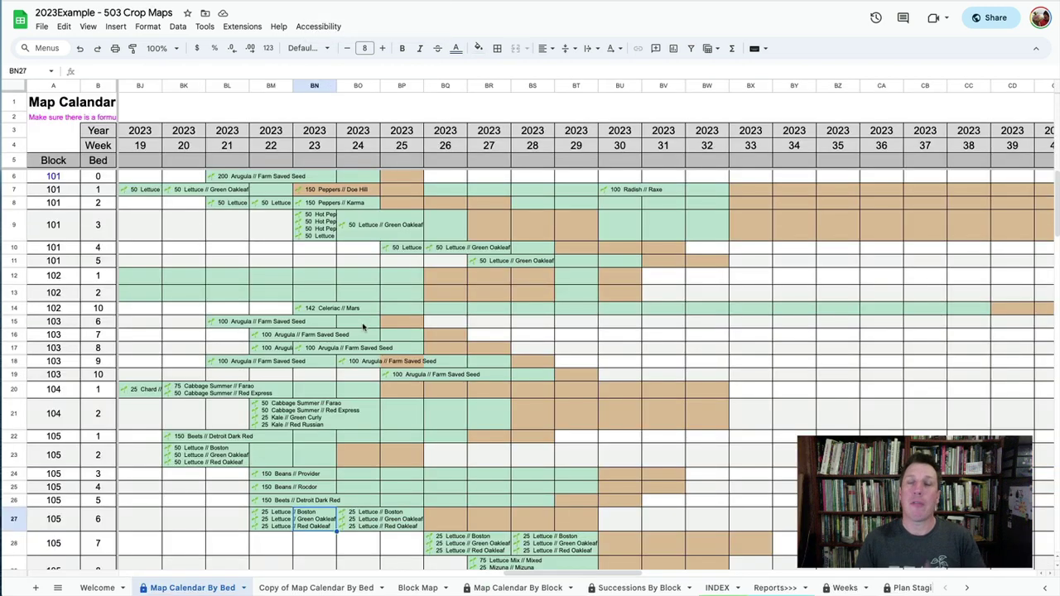